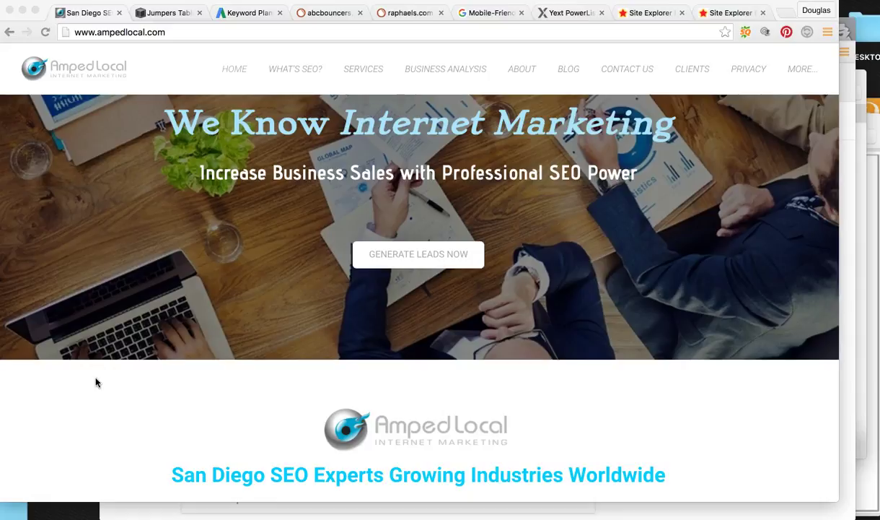
# Step: Look over the abcbouncers.com site, then return to Keyword Planner showing 'party rentals' at 880 monthly searches
pyautogui.click(90, 442)
pyautogui.scroll(-4, 144, 440)
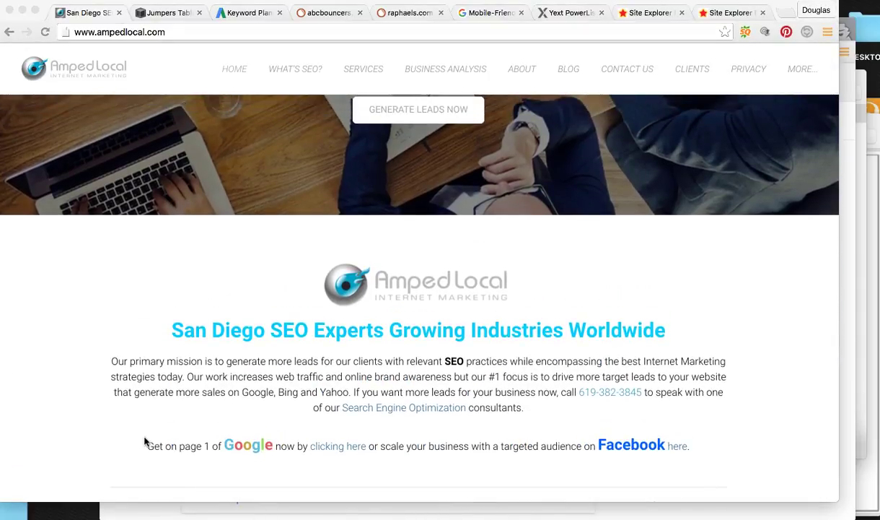
pyautogui.click(163, 21)
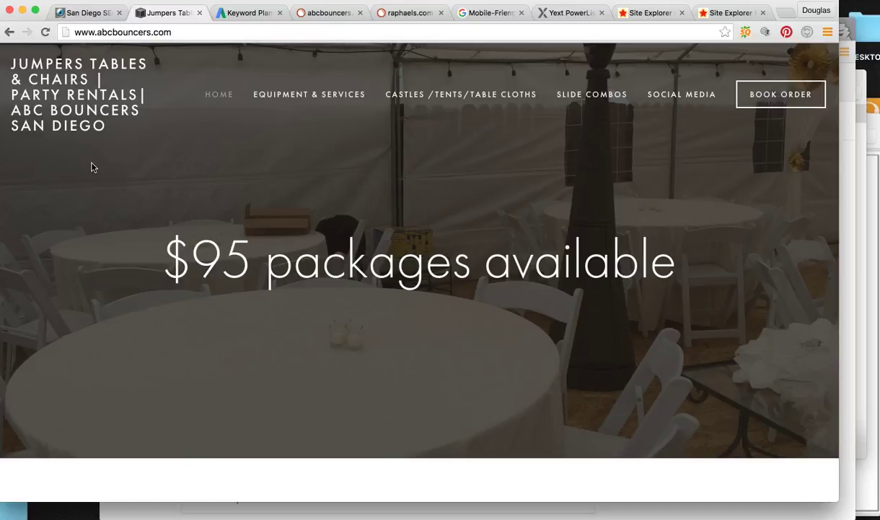
pyautogui.click(88, 174)
pyautogui.click(88, 176)
pyautogui.moveTo(76, 216); pyautogui.dragTo(70, 298)
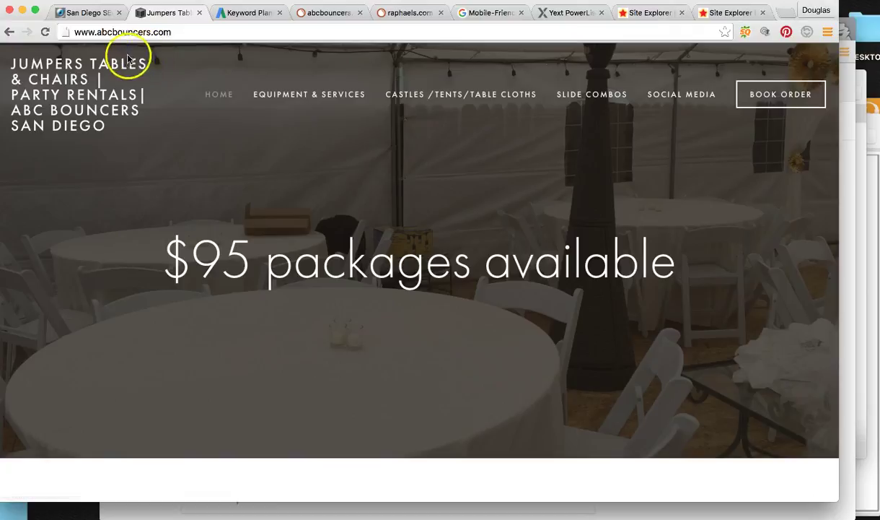
pyautogui.click(248, 14)
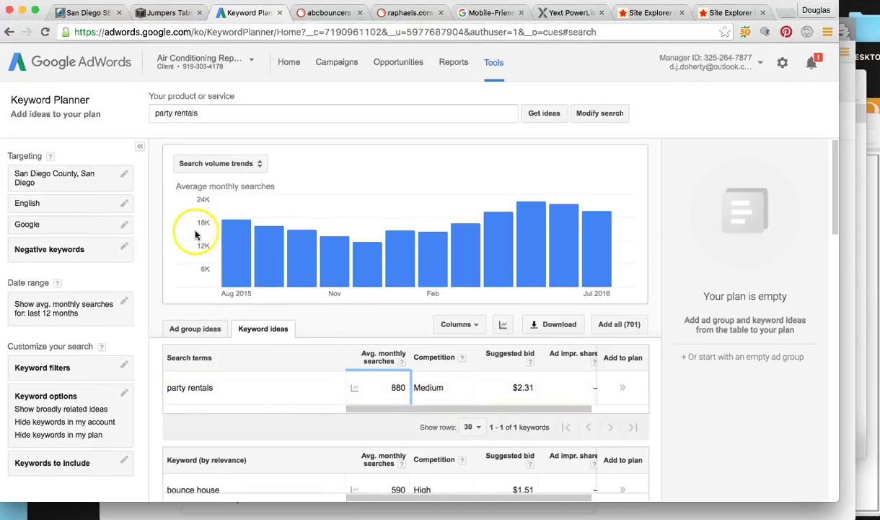
pyautogui.moveTo(228, 236)
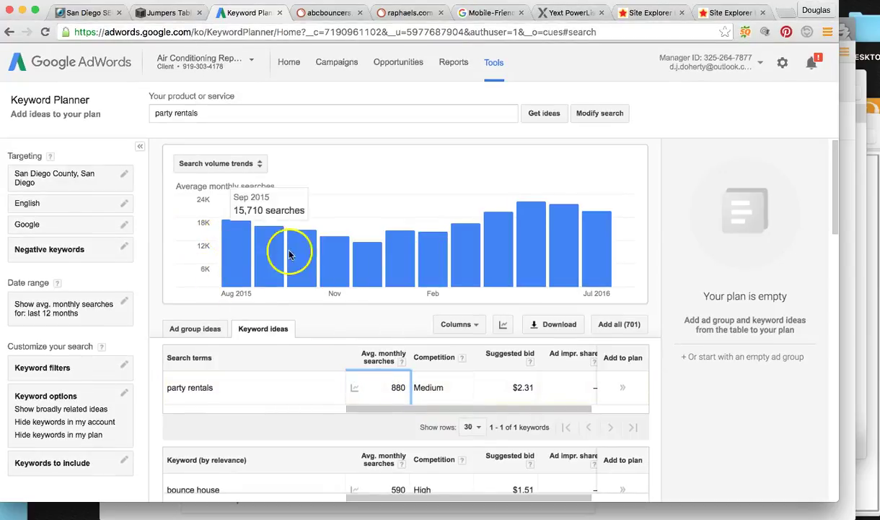
pyautogui.moveTo(290, 255)
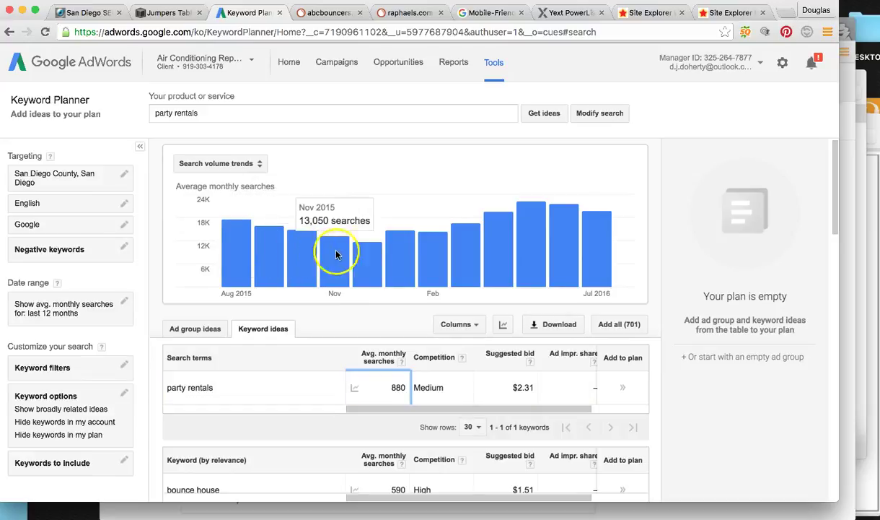
pyautogui.moveTo(523, 213)
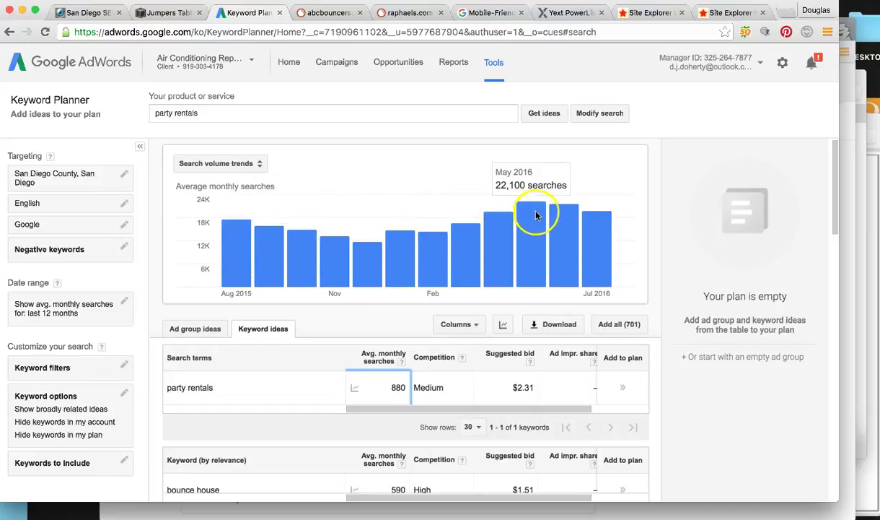
pyautogui.moveTo(575, 222)
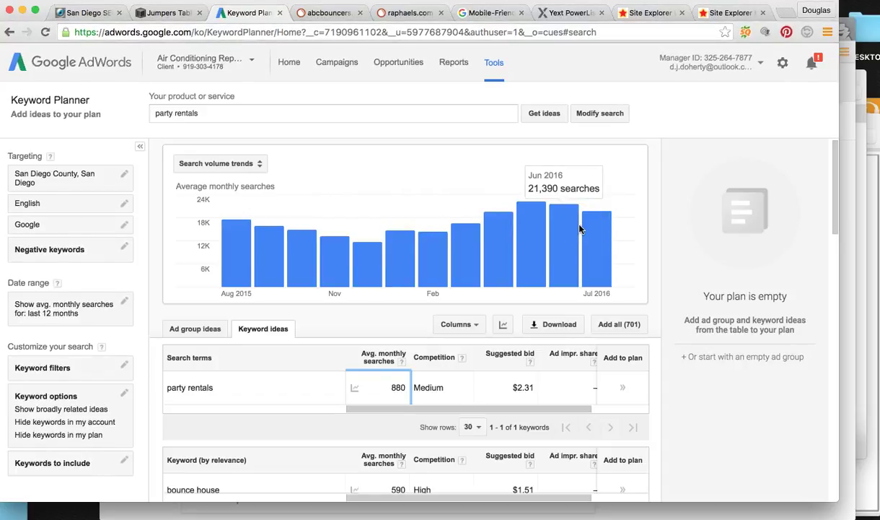
pyautogui.scroll(-4, 361, 256)
pyautogui.scroll(-2, 361, 259)
pyautogui.click(193, 292)
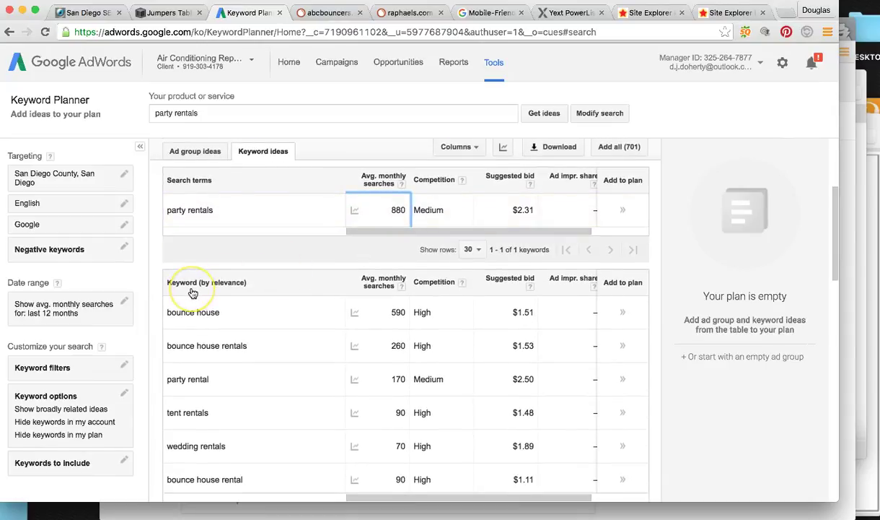
pyautogui.scroll(-1, 193, 292)
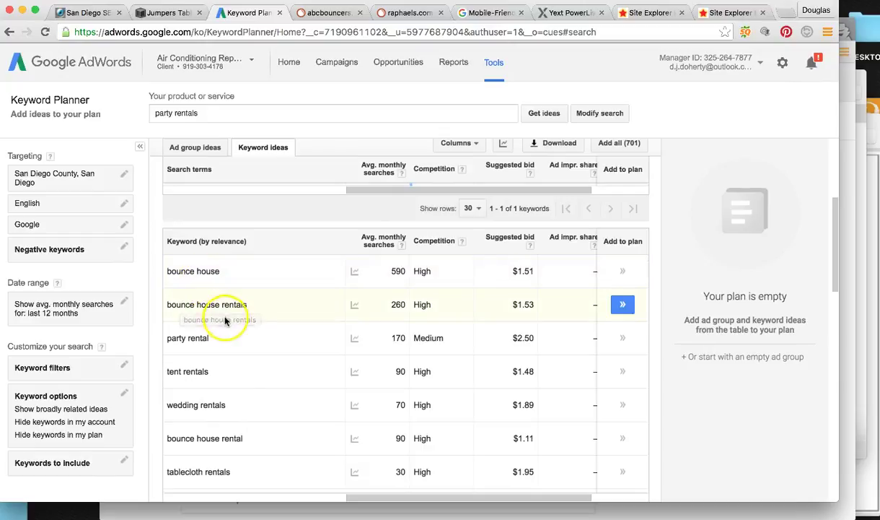
pyautogui.scroll(-1, 244, 306)
pyautogui.scroll(-5, 245, 306)
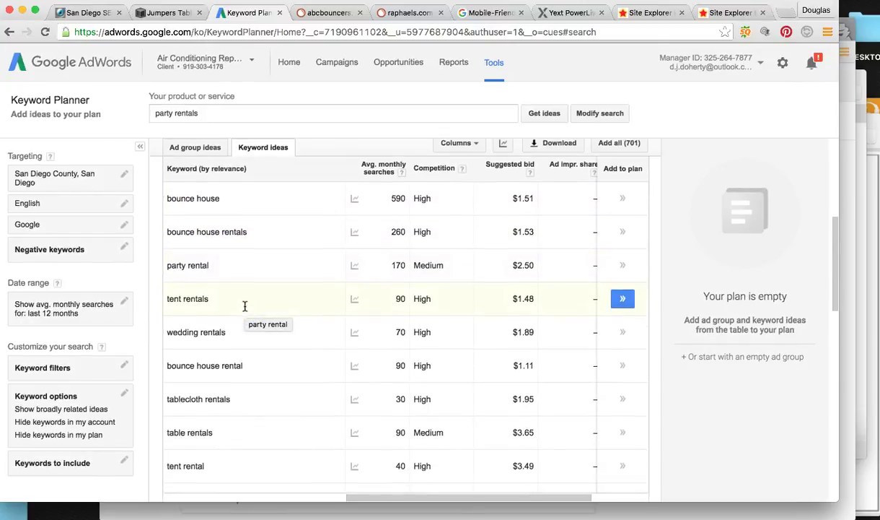
pyautogui.scroll(-15, 245, 306)
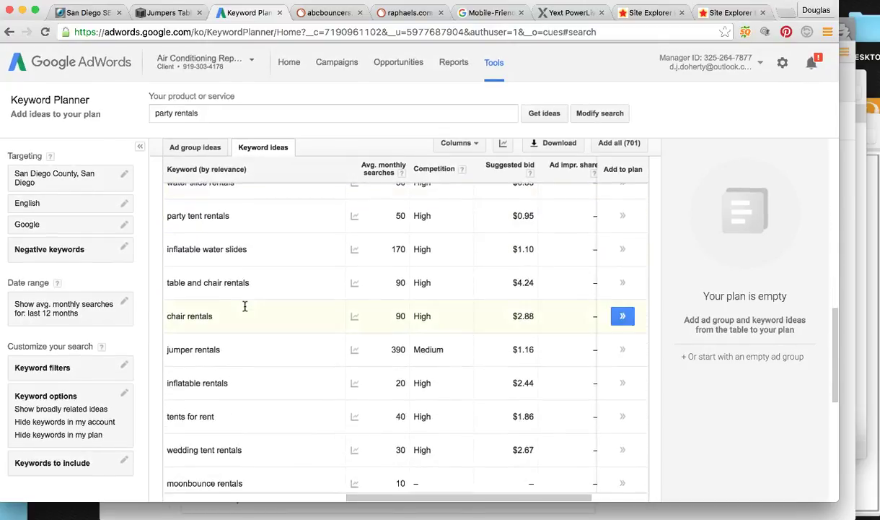
pyautogui.scroll(-10, 245, 306)
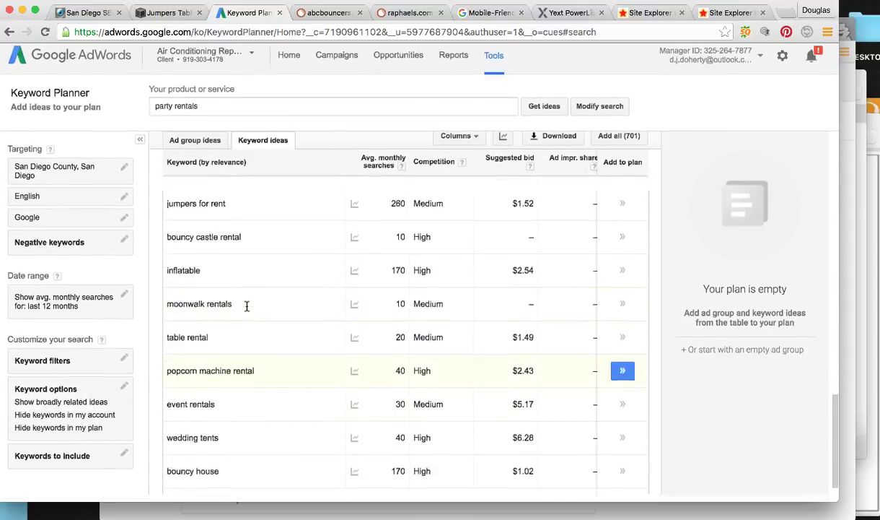
pyautogui.scroll(15, 248, 312)
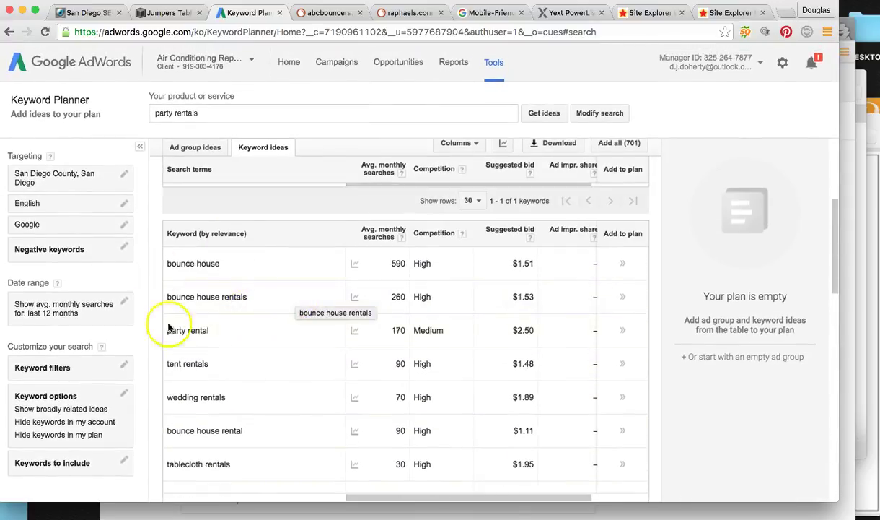
pyautogui.scroll(3, 386, 269)
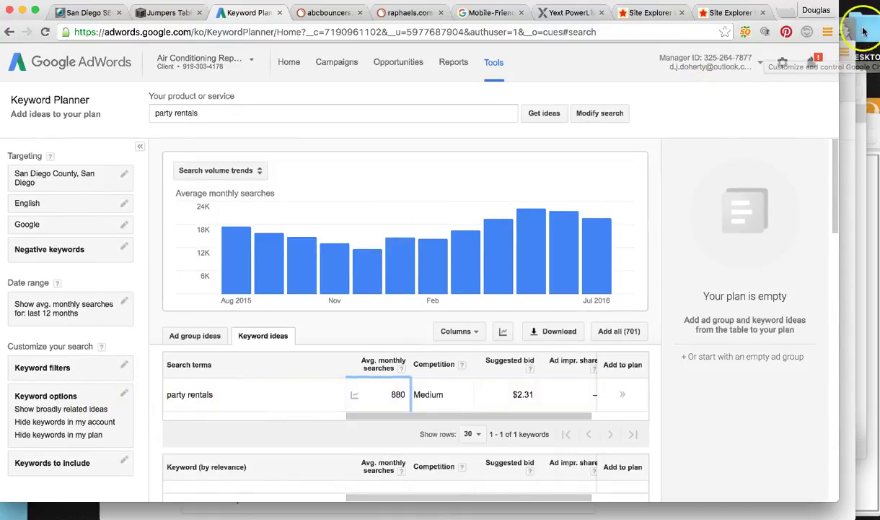
# Step: Scroll through the 'party rentals san diego' results, then bring up the Chitika 2015 organic traffic chart
pyautogui.click(846, 34)
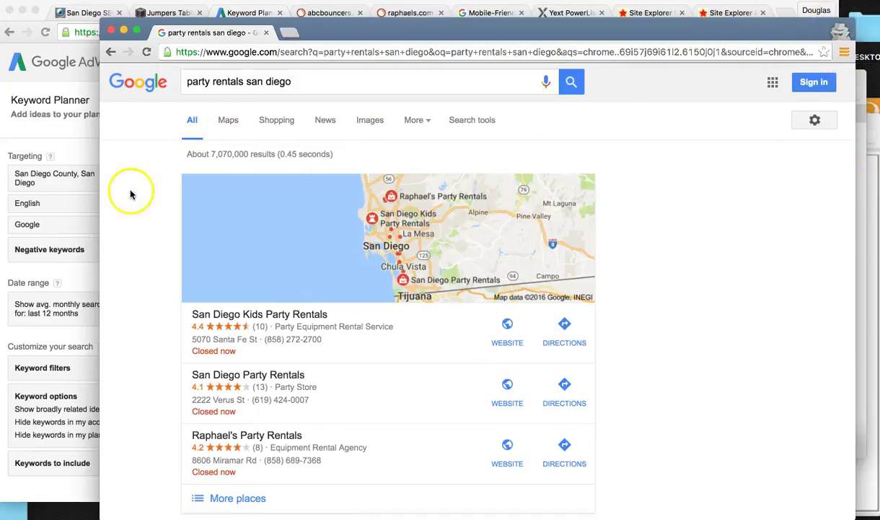
pyautogui.moveTo(189, 82); pyautogui.dragTo(295, 81)
pyautogui.click(704, 184)
pyautogui.scroll(-5, 677, 190)
pyautogui.scroll(2, 676, 203)
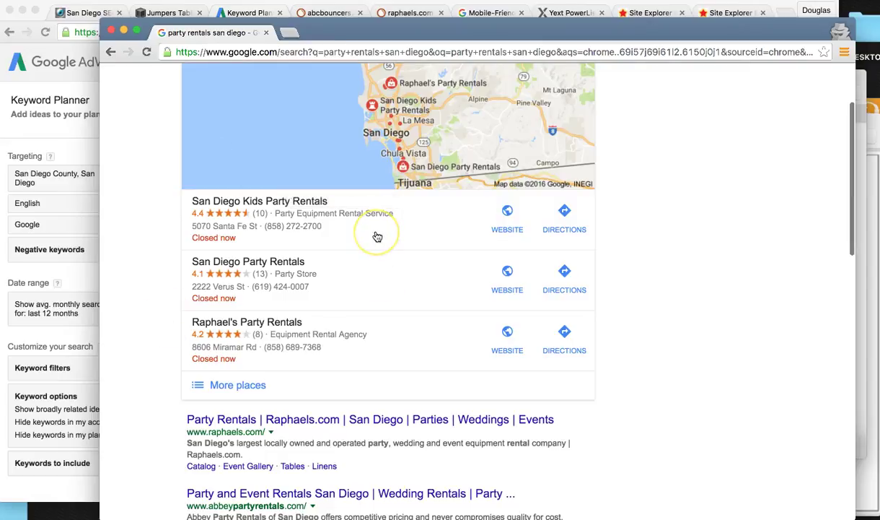
pyautogui.scroll(3, 375, 237)
pyautogui.scroll(-3, 376, 237)
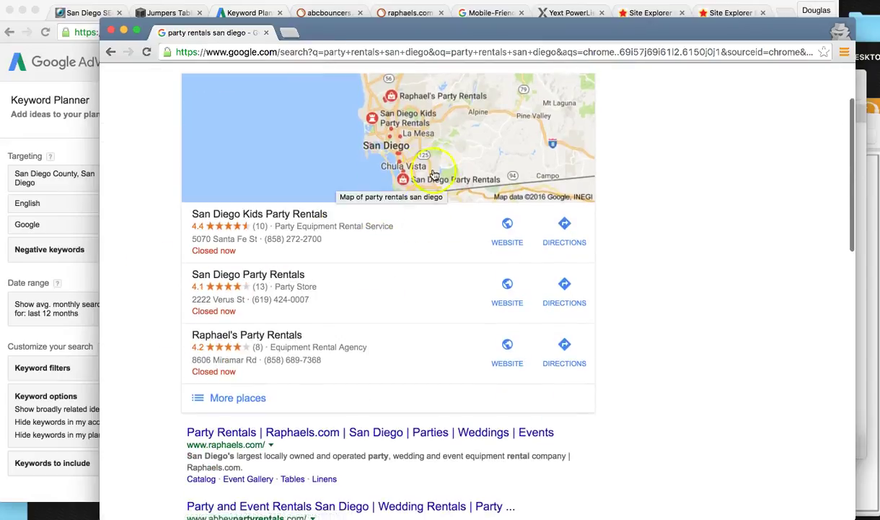
pyautogui.scroll(-6, 421, 169)
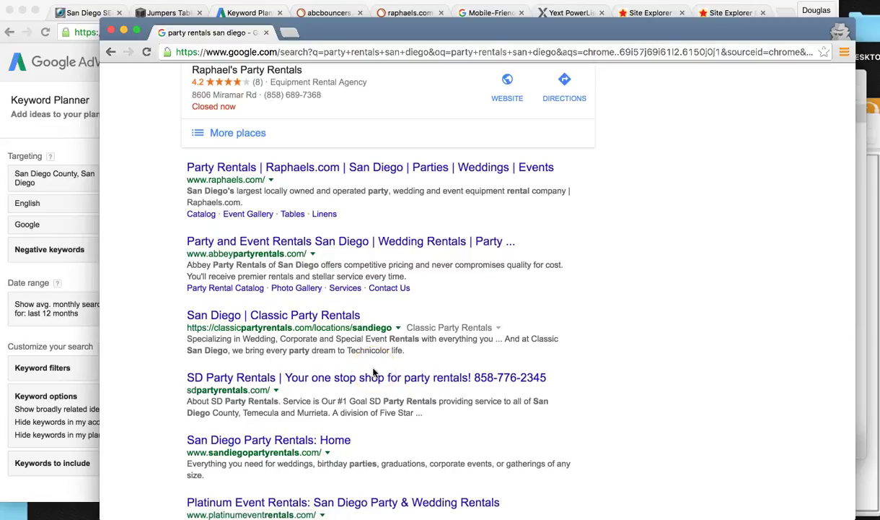
pyautogui.scroll(9, 446, 364)
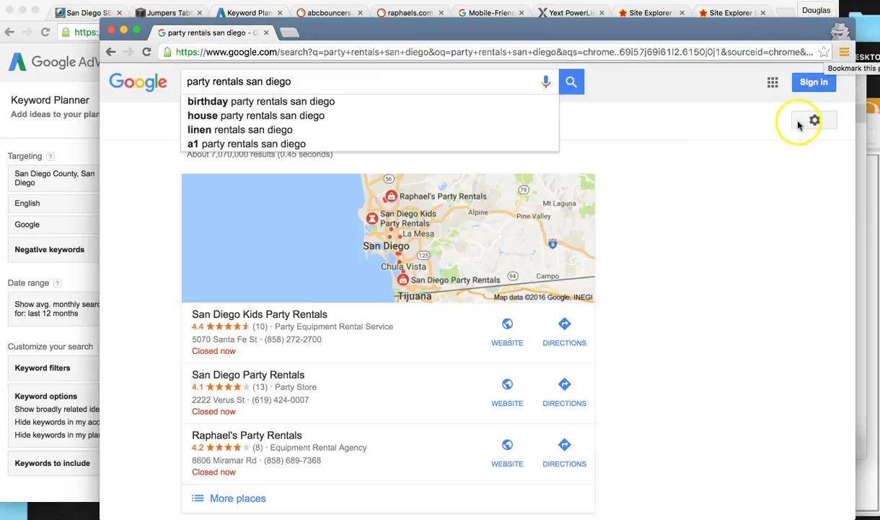
pyautogui.scroll(-3, 654, 249)
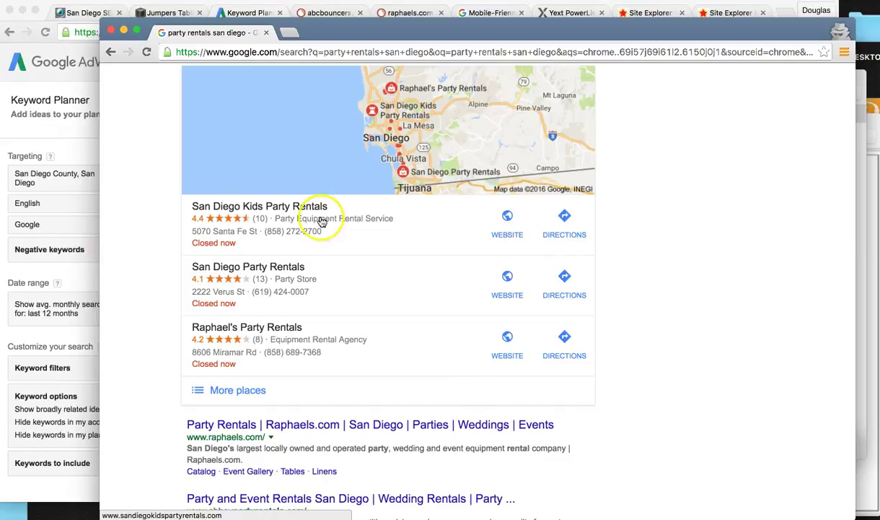
pyautogui.scroll(-3, 323, 221)
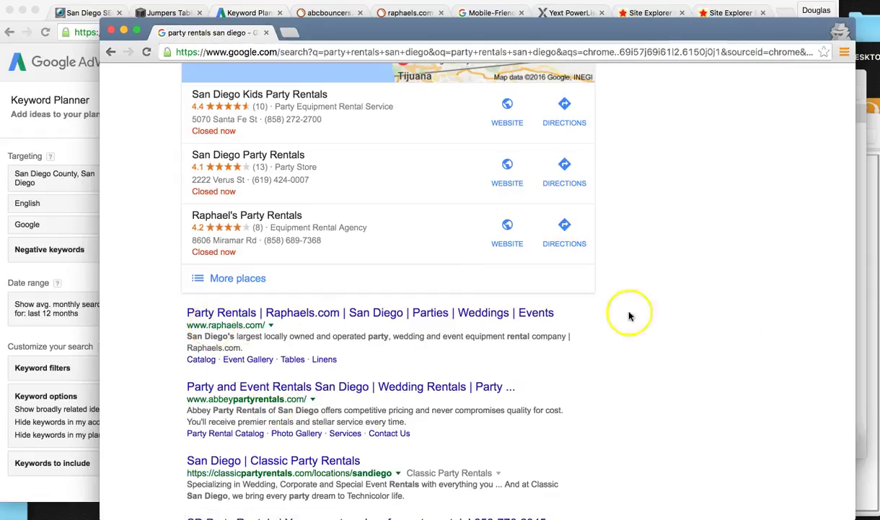
pyautogui.click(864, 78)
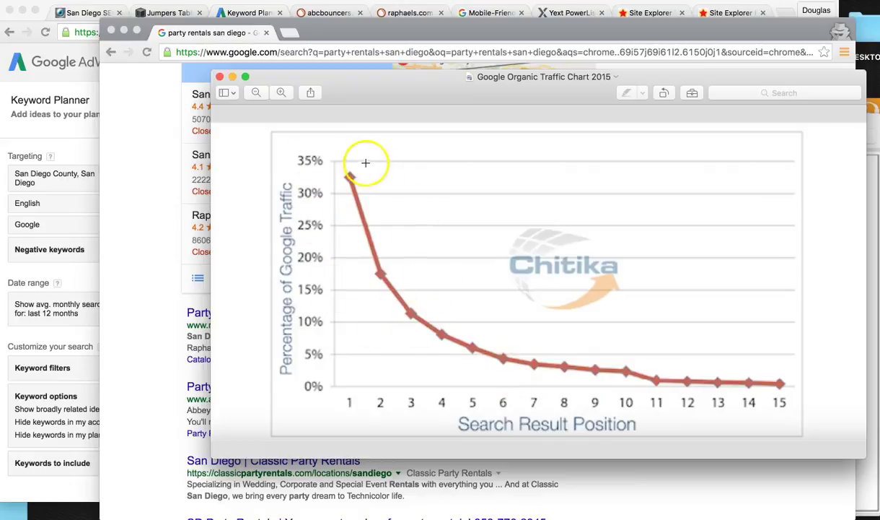
# Step: Bring the 'party rentals san diego' results with their three map listings back in front of the chart
pyautogui.click(163, 295)
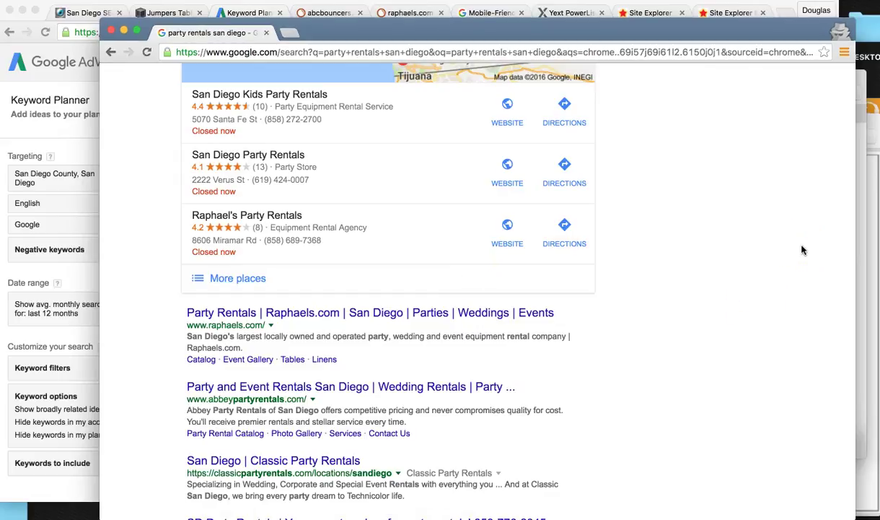
pyautogui.click(703, 161)
# Step: Glance between the search results and traffic chart, then minimize the search window to reveal Keyword Planner
pyautogui.click(695, 158)
pyautogui.scroll(-2, 694, 158)
pyautogui.click(639, 309)
pyautogui.scroll(2, 658, 294)
pyautogui.scroll(3, 673, 293)
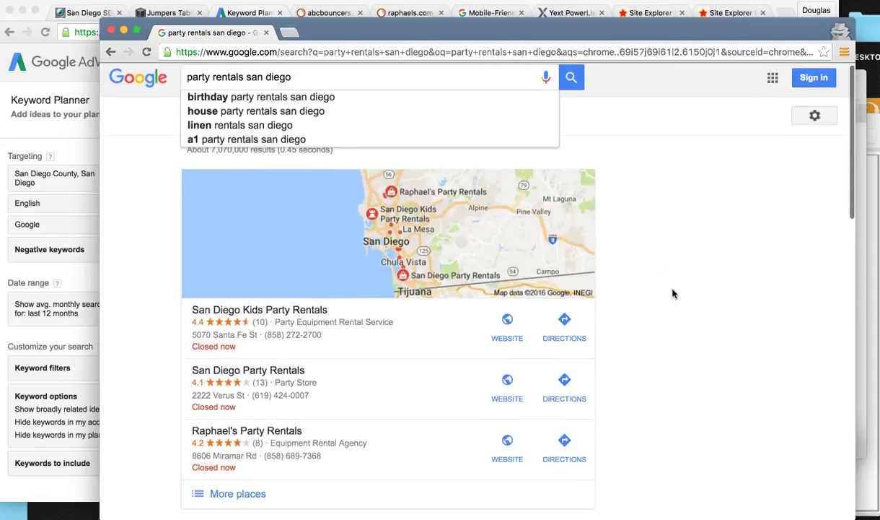
pyautogui.click(863, 79)
pyautogui.click(661, 52)
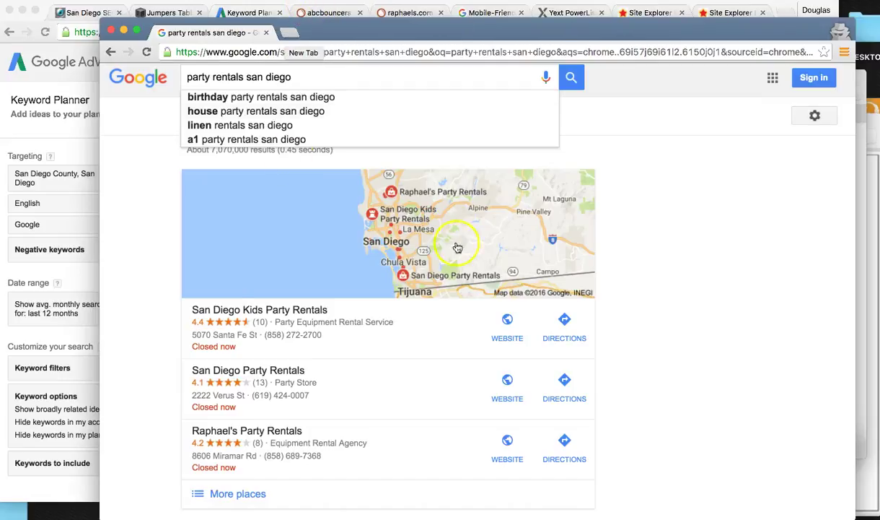
pyautogui.click(321, 5)
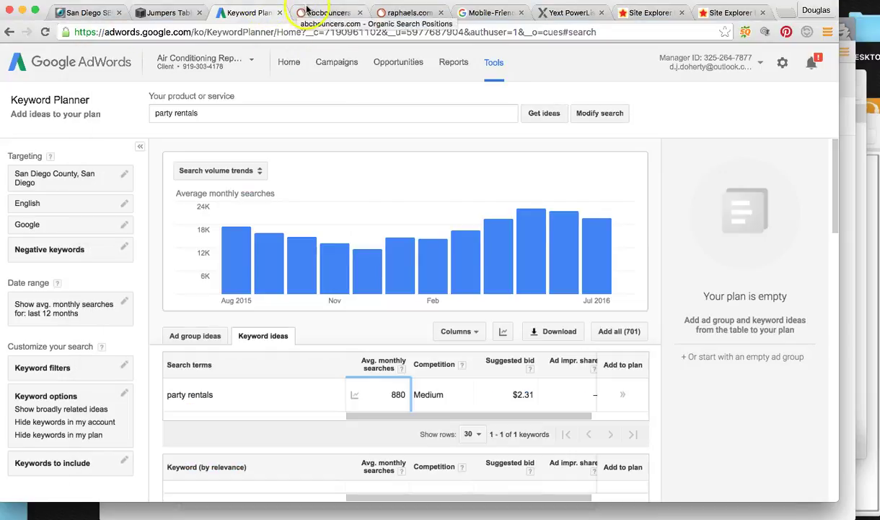
# Step: Compare abcbouncers.com's SEMrush organic positions (6 keywords, 0 traffic) against the raphaels.com report
pyautogui.click(330, 13)
pyautogui.scroll(-1, 279, 324)
pyautogui.scroll(1, 278, 324)
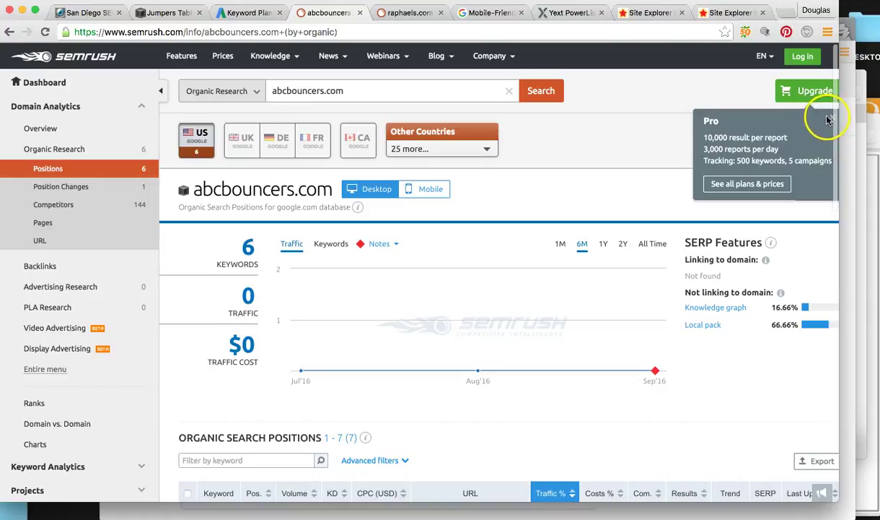
pyautogui.scroll(-3, 605, 112)
pyautogui.moveTo(245, 225)
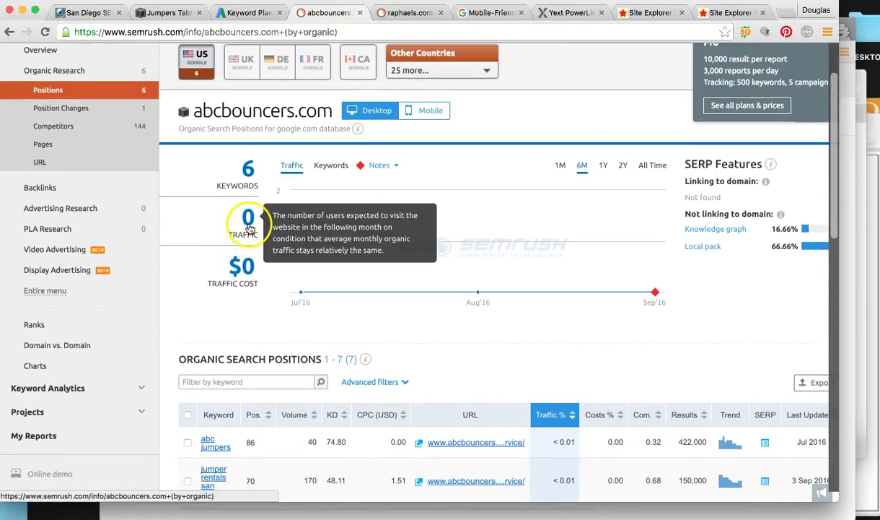
pyautogui.moveTo(637, 249)
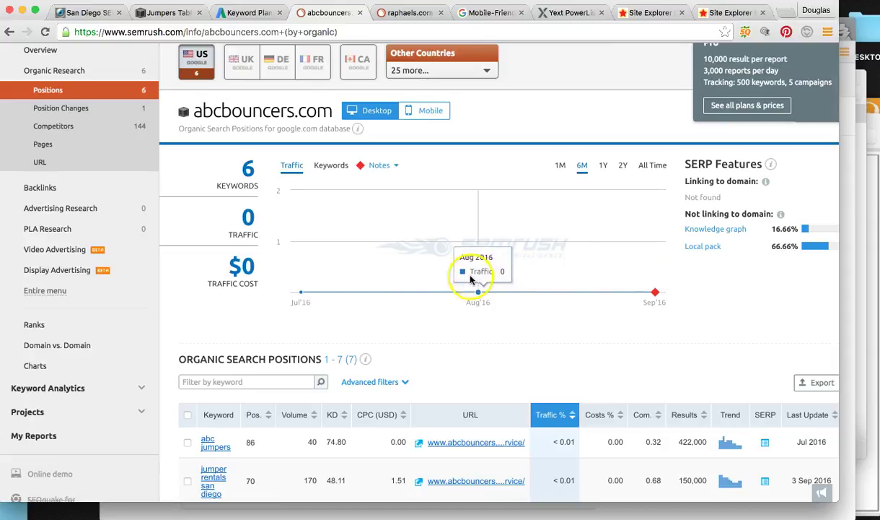
pyautogui.scroll(-1, 564, 251)
pyautogui.scroll(4, 613, 223)
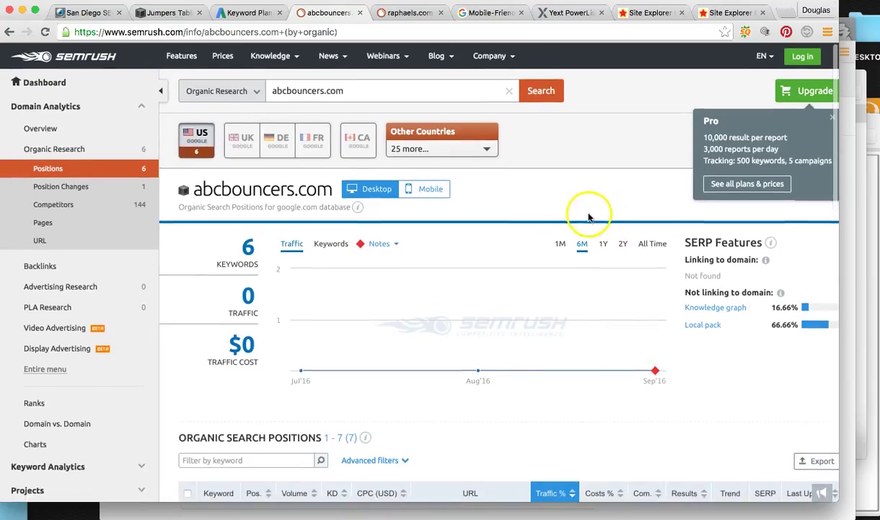
pyautogui.click(397, 13)
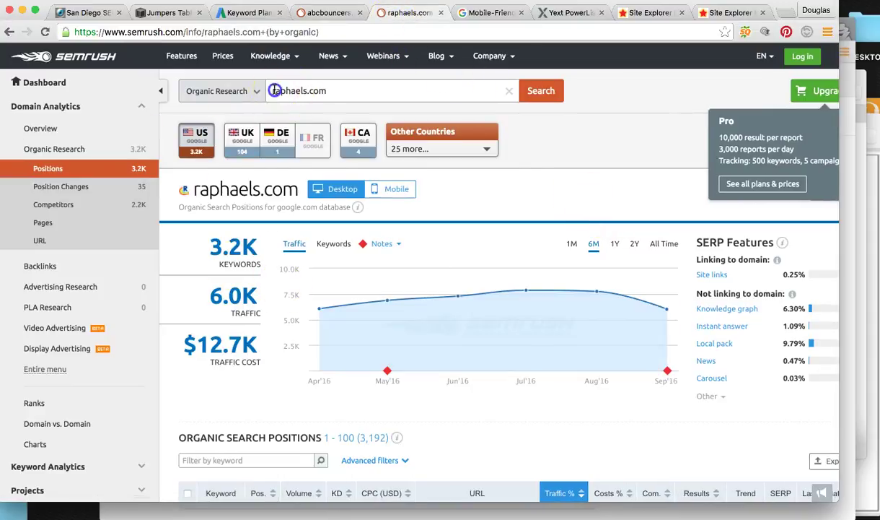
pyautogui.moveTo(275, 90); pyautogui.dragTo(328, 88)
pyautogui.moveTo(649, 305)
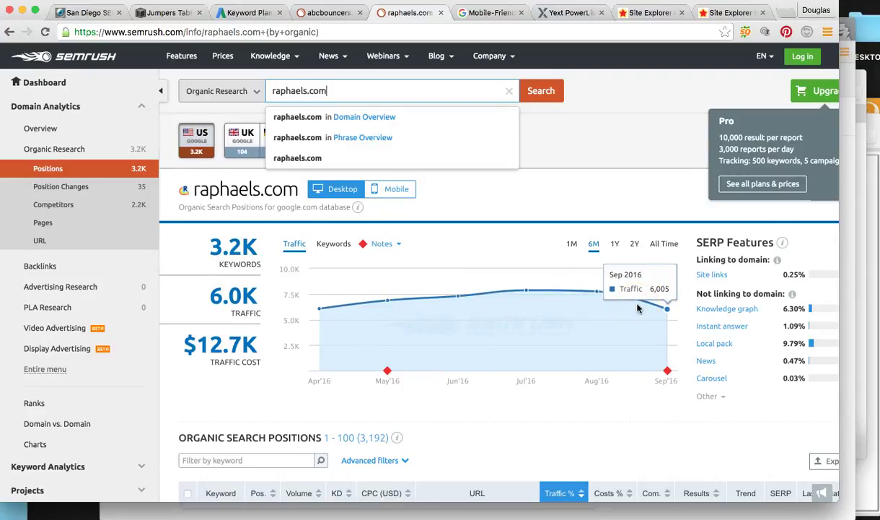
pyautogui.scroll(-5, 637, 308)
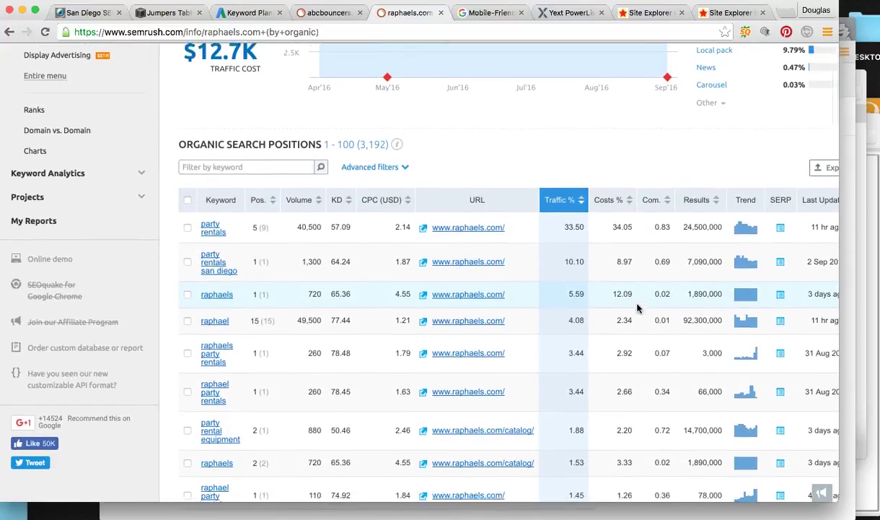
pyautogui.scroll(5, 637, 308)
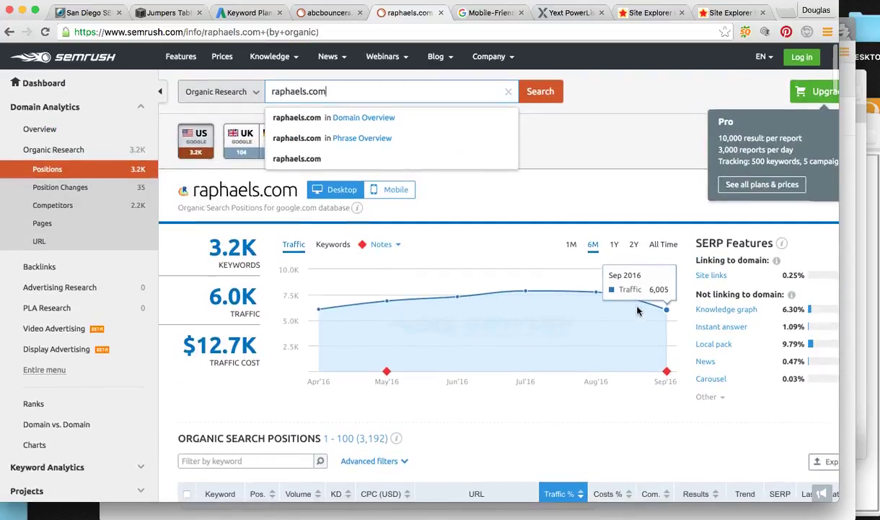
pyautogui.click(646, 313)
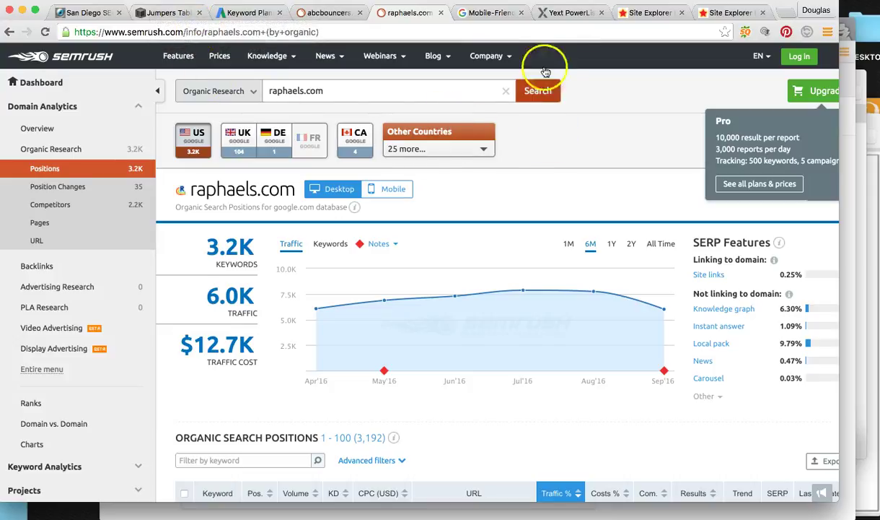
pyautogui.click(491, 14)
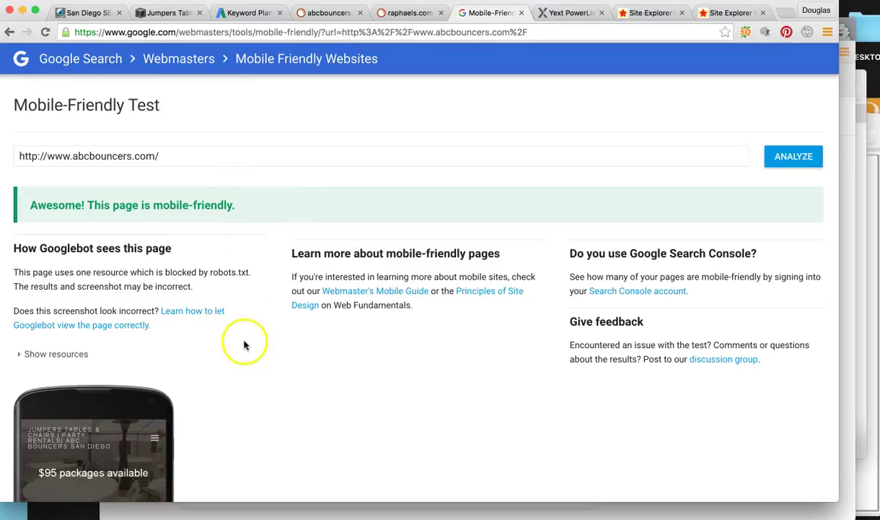
# Step: Check the mobile-friendly verdict, then return to the abcbouncers.com homepage with its '$95 packages available' headline
pyautogui.scroll(-5, 244, 345)
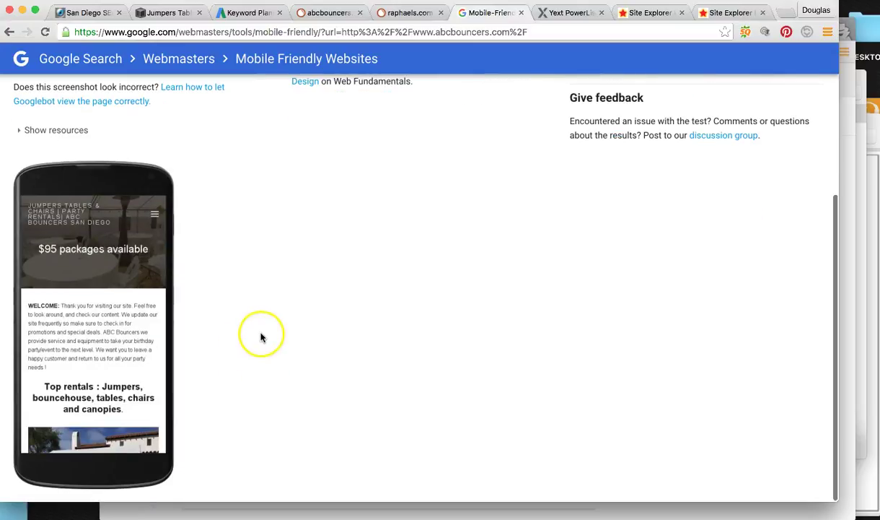
pyautogui.scroll(5, 261, 337)
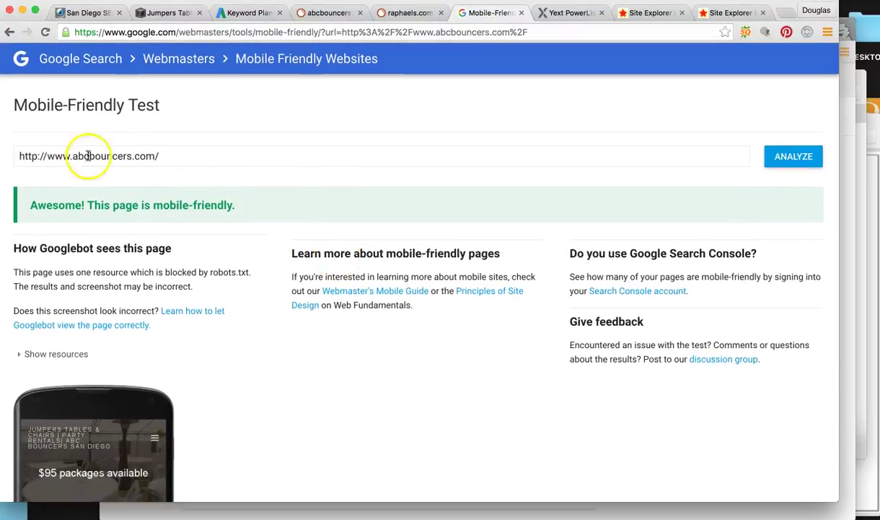
pyautogui.click(166, 12)
pyautogui.scroll(-3, 296, 187)
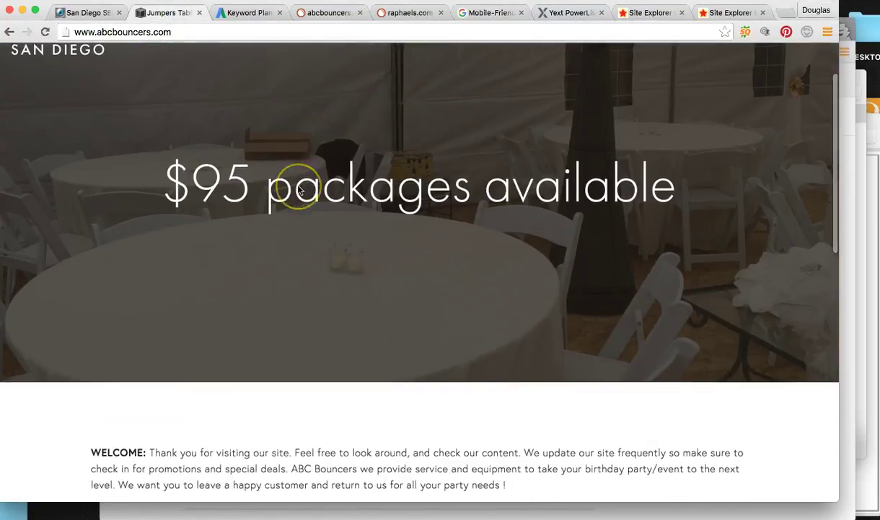
pyautogui.scroll(-3, 299, 188)
pyautogui.scroll(5, 299, 188)
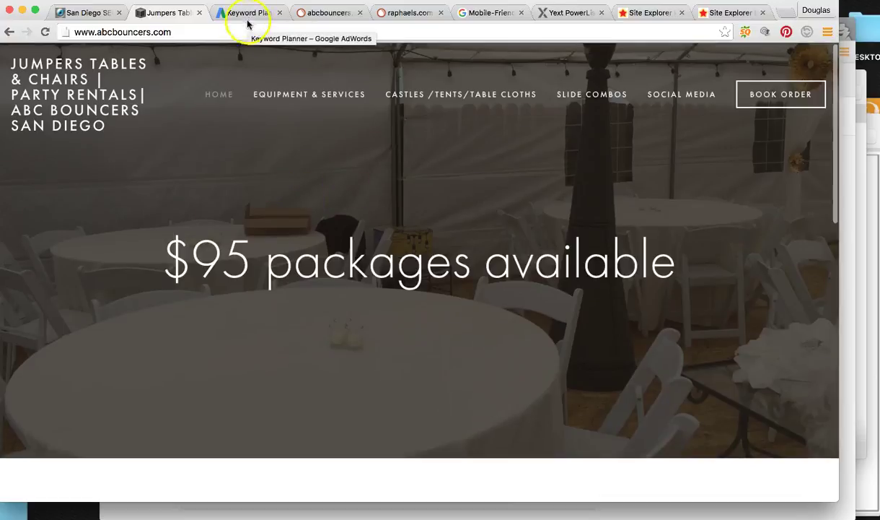
pyautogui.click(247, 23)
pyautogui.scroll(-5, 442, 299)
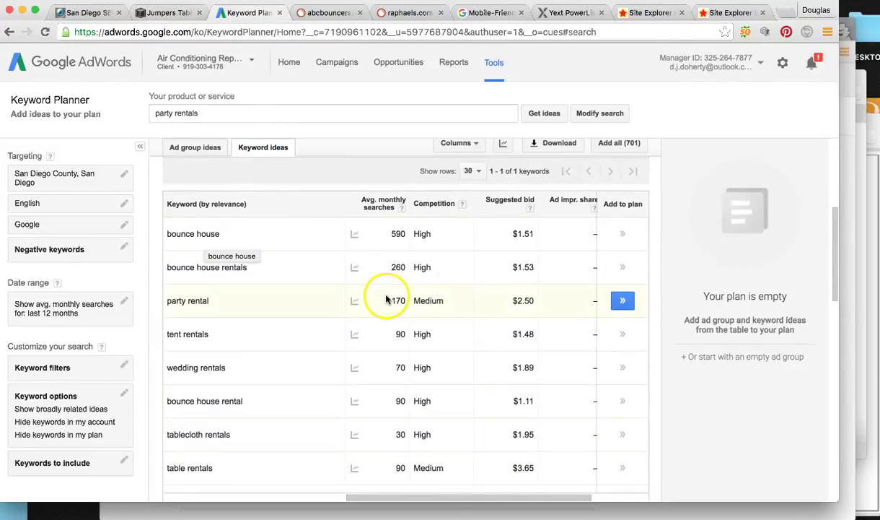
pyautogui.scroll(5, 386, 300)
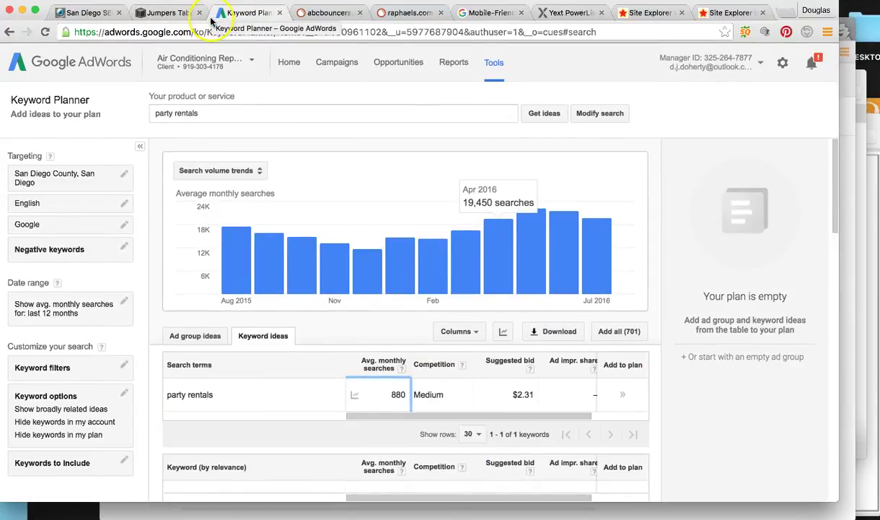
pyautogui.click(171, 13)
pyautogui.scroll(-8, 248, 195)
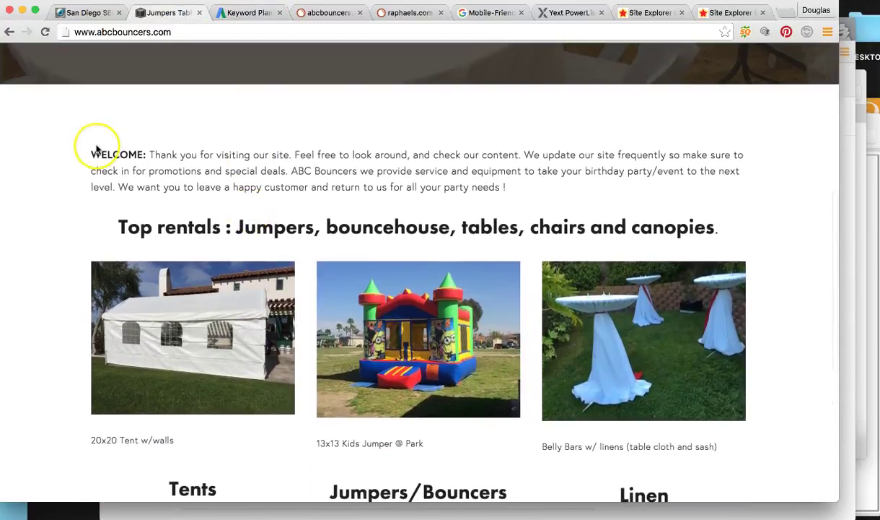
pyautogui.click(232, 148)
pyautogui.scroll(-2, 233, 148)
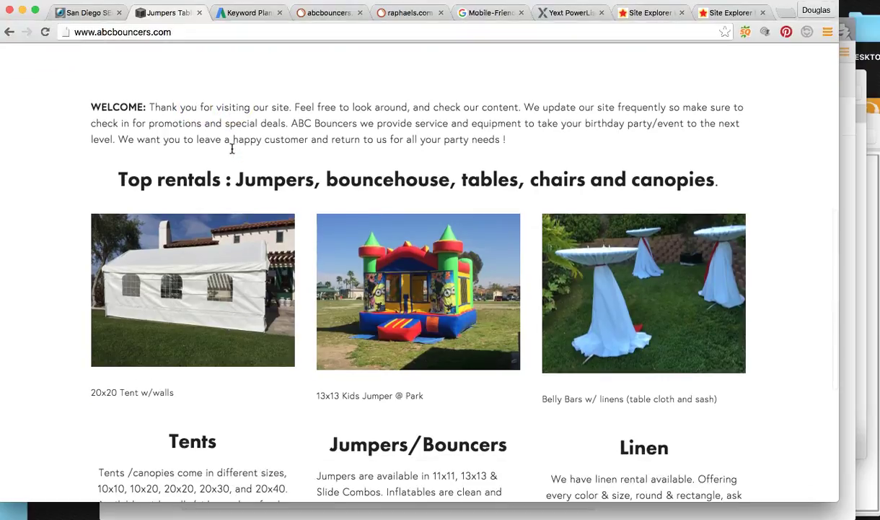
pyautogui.scroll(-7, 233, 148)
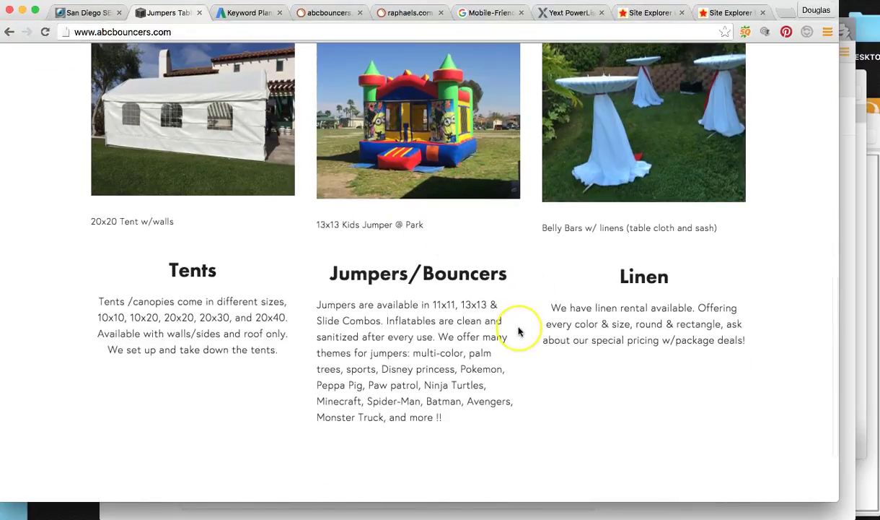
pyautogui.scroll(-5, 519, 331)
pyautogui.scroll(15, 521, 335)
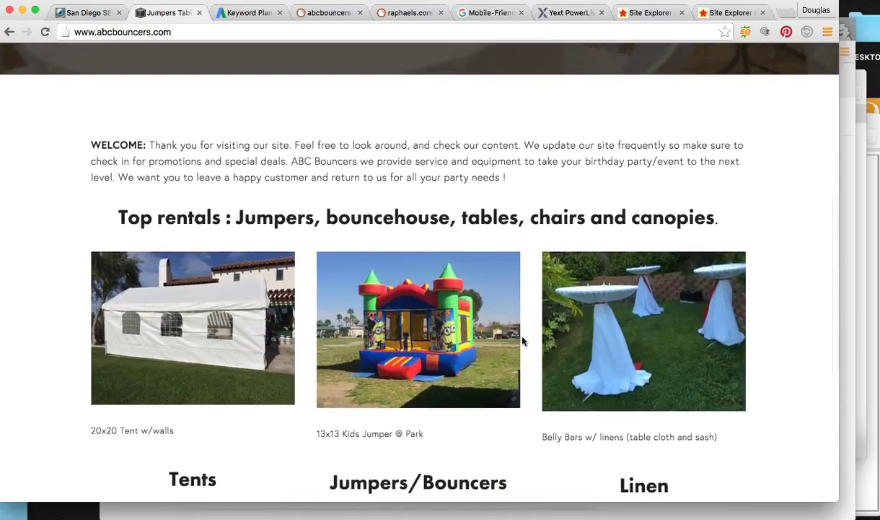
pyautogui.scroll(-15, 526, 341)
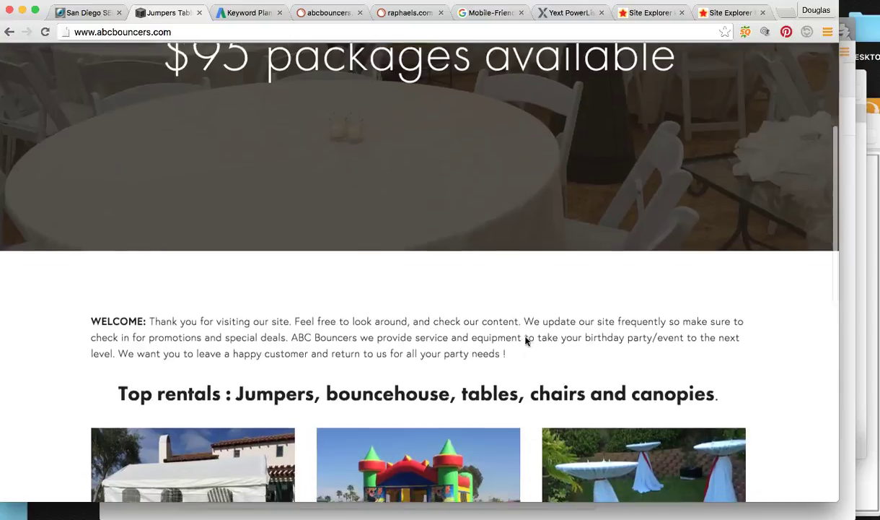
pyautogui.scroll(-2, 526, 341)
pyautogui.scroll(-3, 525, 340)
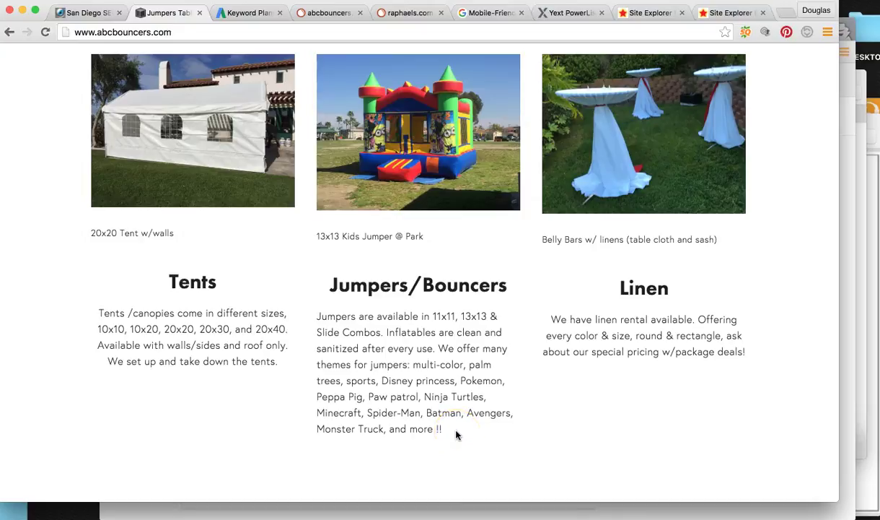
pyautogui.scroll(15, 456, 435)
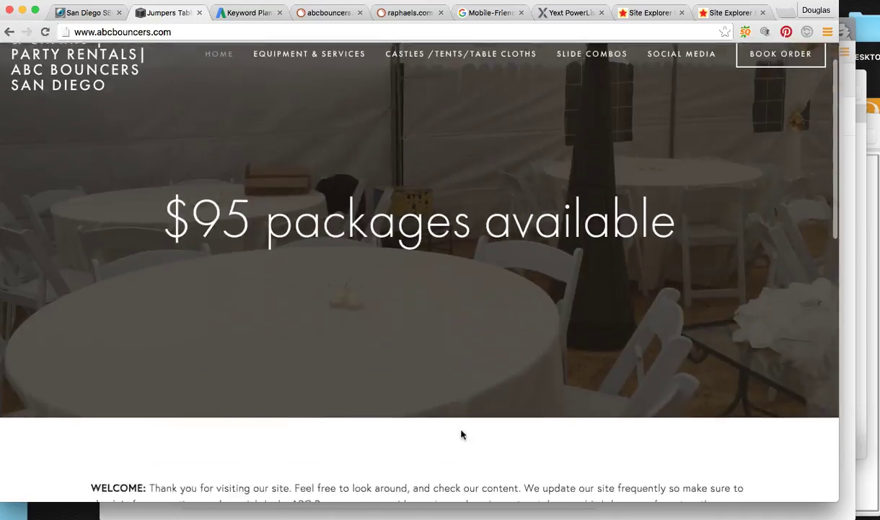
pyautogui.scroll(-5, 462, 434)
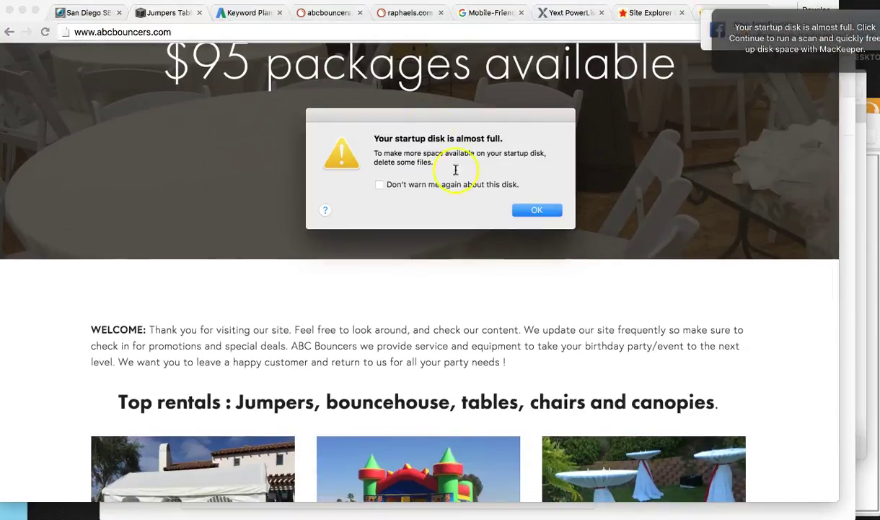
# Step: Dismiss the startup disk-full warnings and scroll through the current page
pyautogui.click(534, 211)
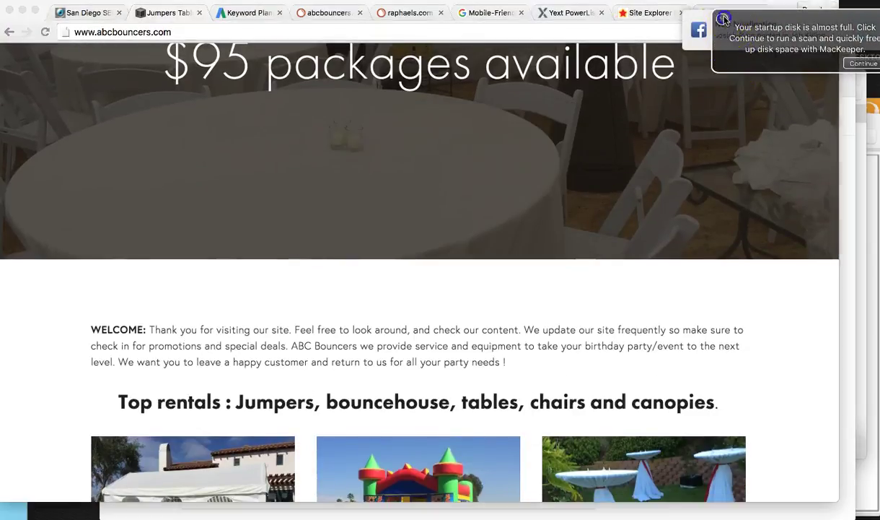
pyautogui.click(722, 16)
pyautogui.click(615, 78)
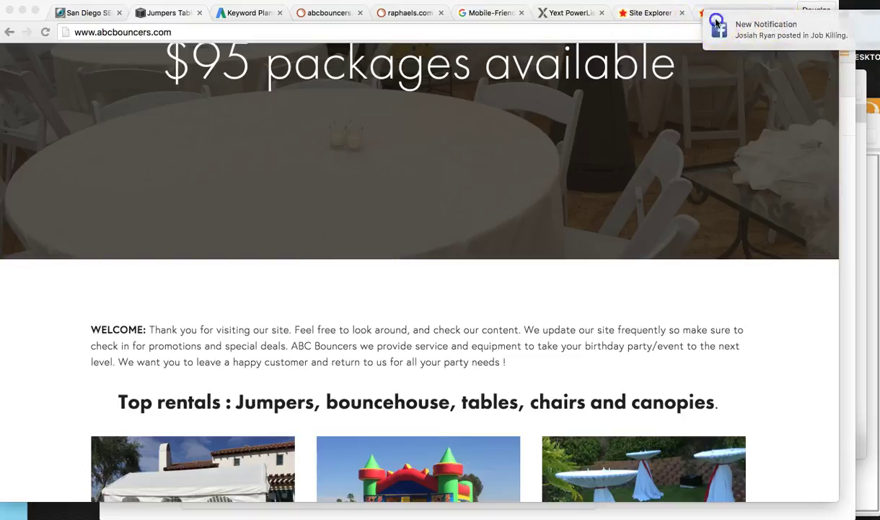
pyautogui.scroll(1, 378, 189)
pyautogui.scroll(5, 379, 189)
pyautogui.scroll(-2, 380, 189)
pyautogui.scroll(-5, 378, 189)
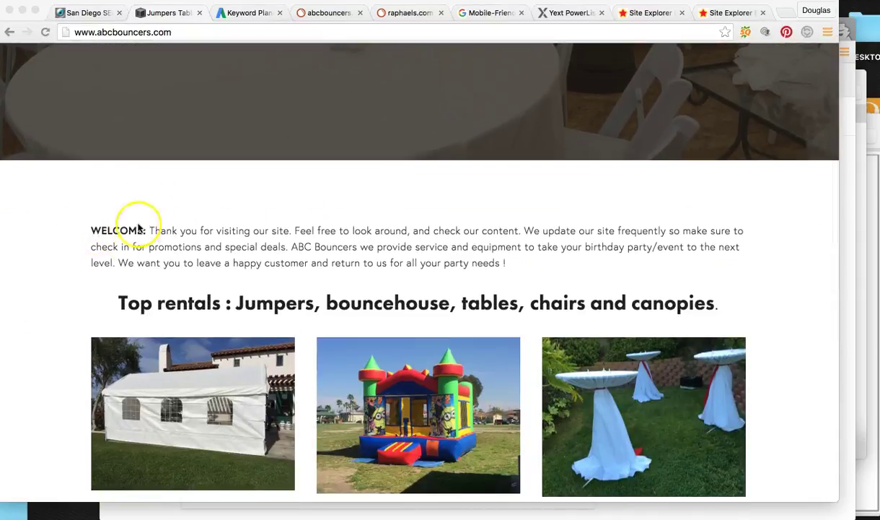
pyautogui.scroll(-10, 90, 229)
pyautogui.scroll(1, 90, 231)
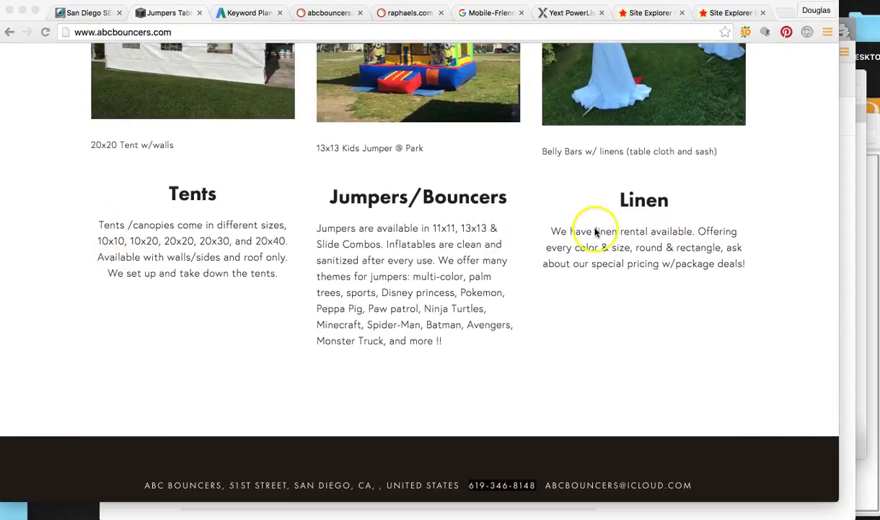
pyautogui.scroll(-1, 591, 232)
pyautogui.scroll(5, 595, 231)
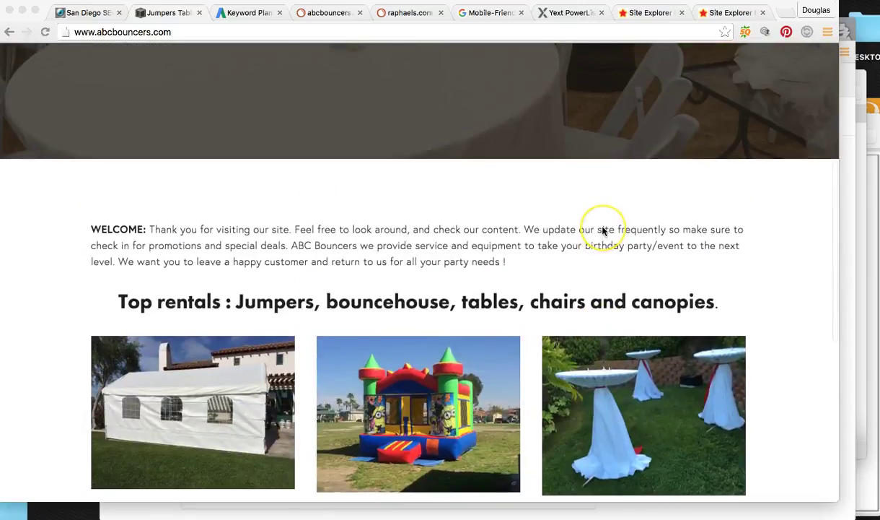
pyautogui.scroll(9, 603, 230)
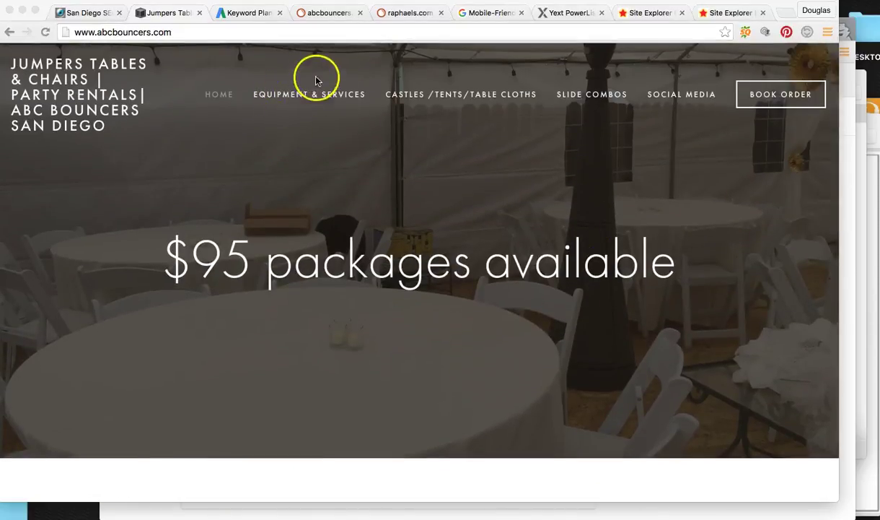
# Step: Review the 'party rentals' Keyword Planner results: 880 average monthly searches, medium competition
pyautogui.click(251, 12)
pyautogui.scroll(-5, 381, 173)
pyautogui.scroll(-10, 440, 301)
pyautogui.scroll(15, 505, 303)
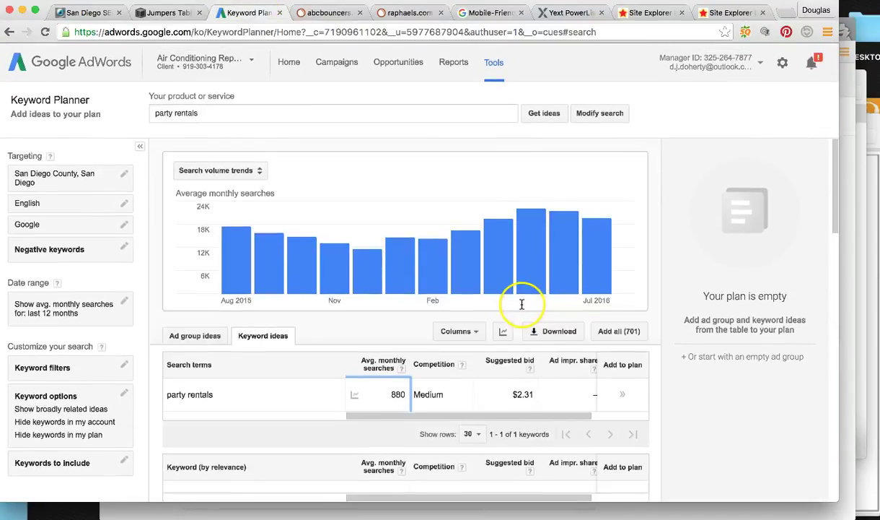
# Step: Search 'elephant' in a new tab and skim the Wikipedia Elephant article
pyautogui.click(789, 13)
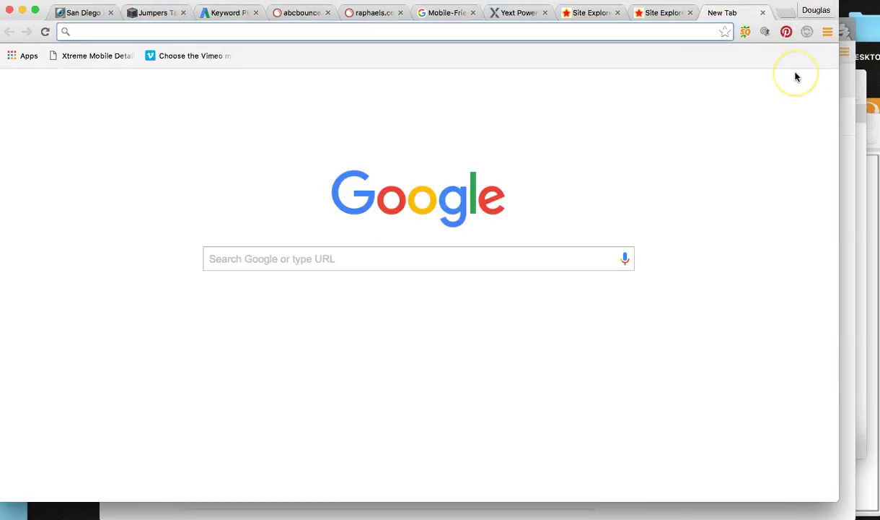
pyautogui.write('elephant')
pyautogui.press('Return')
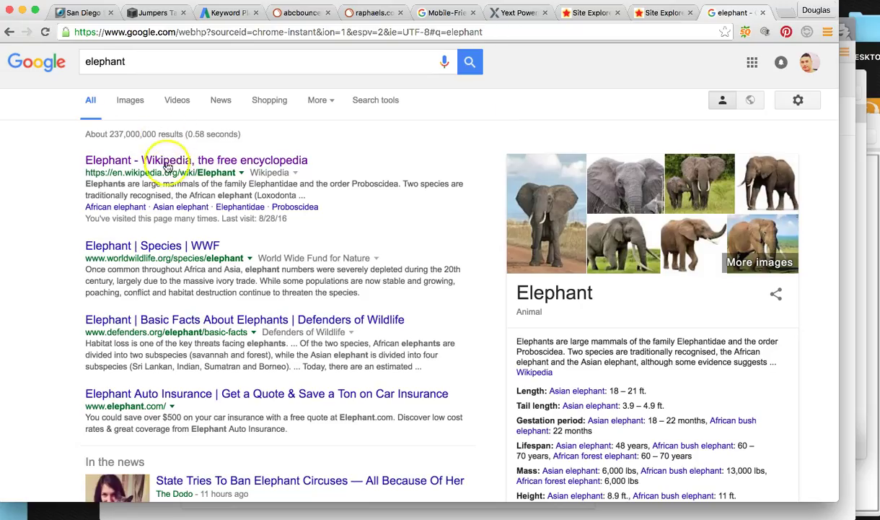
pyautogui.click(218, 161)
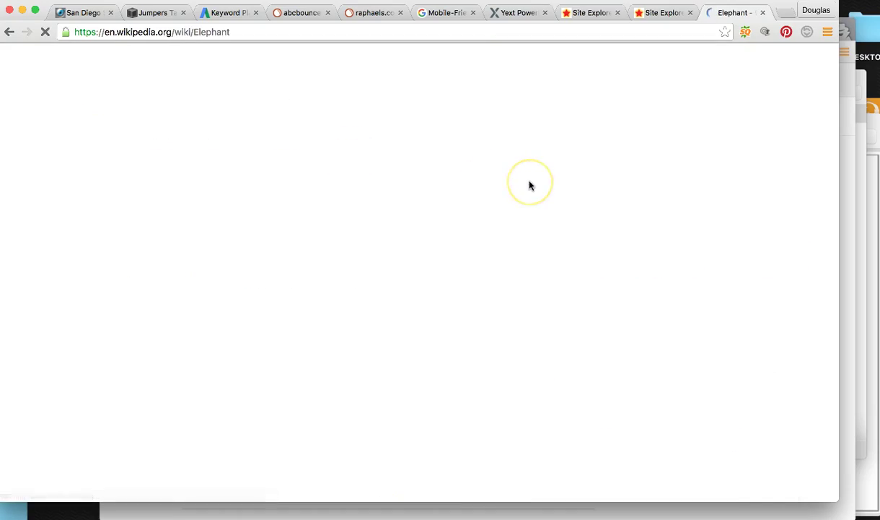
pyautogui.scroll(-5, 529, 185)
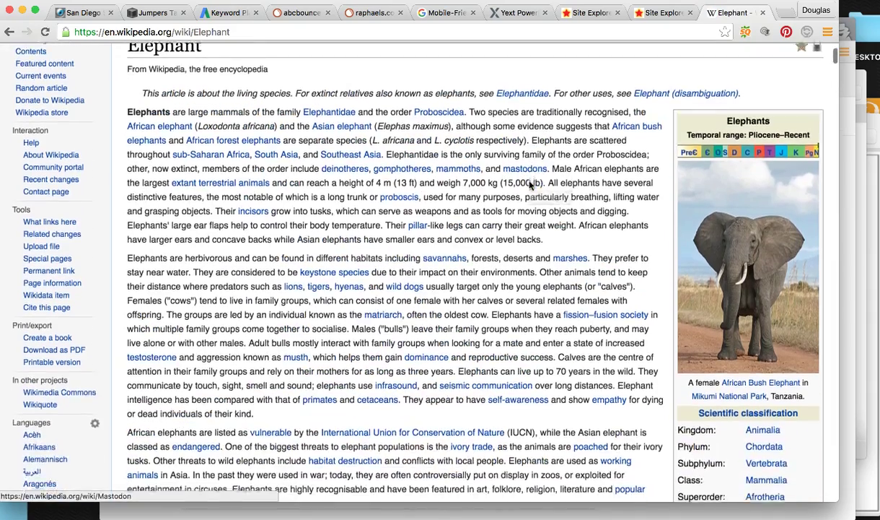
pyautogui.scroll(-20, 529, 185)
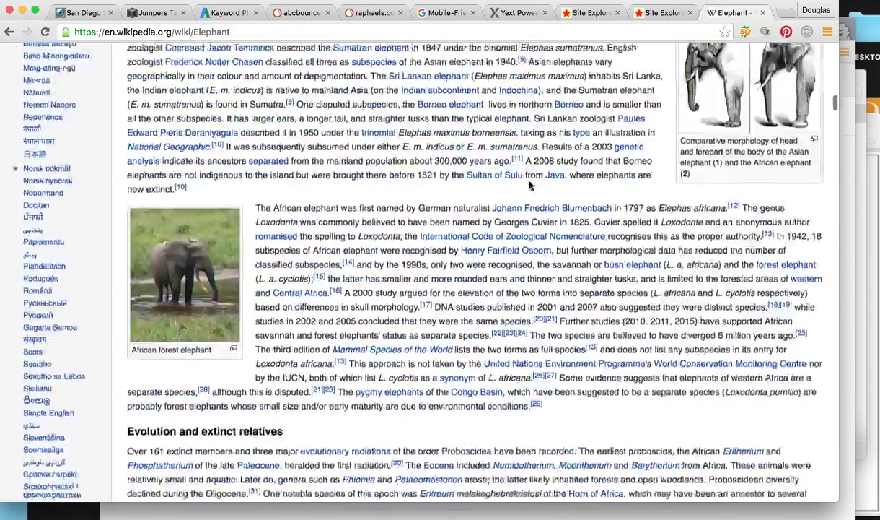
pyautogui.scroll(-15, 529, 185)
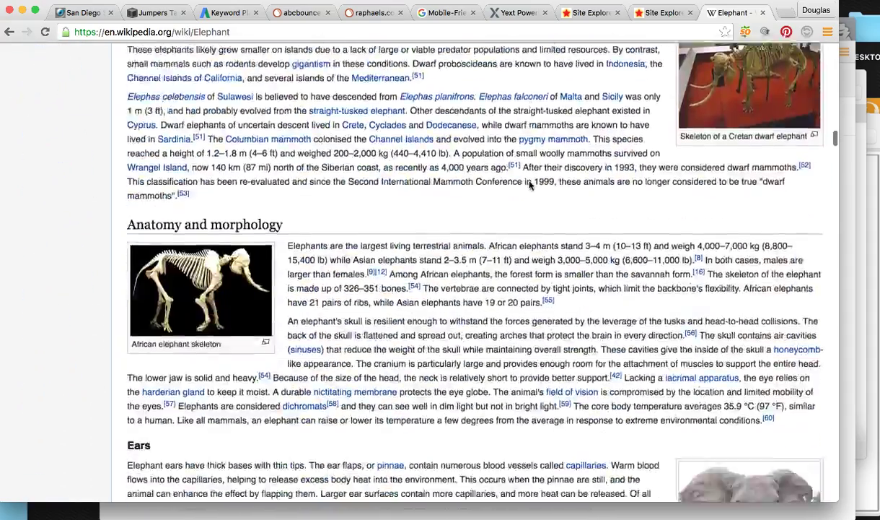
pyautogui.scroll(-3, 528, 186)
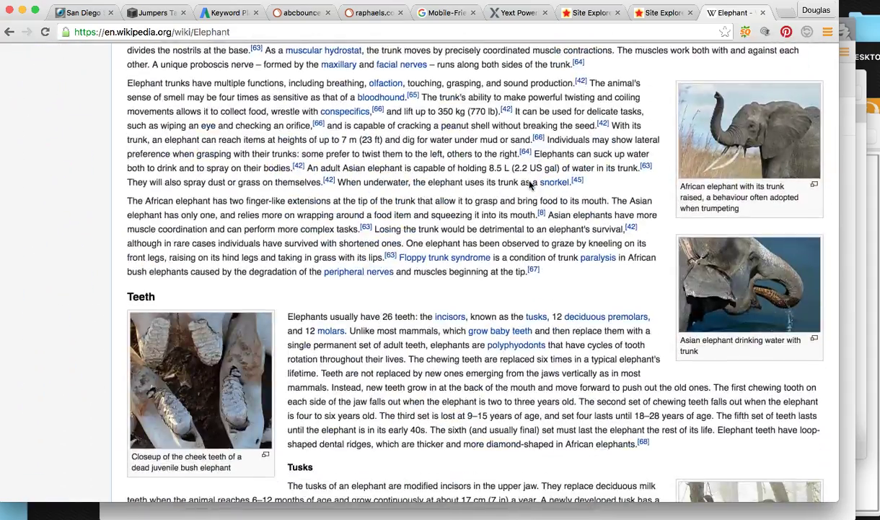
pyautogui.scroll(-20, 529, 185)
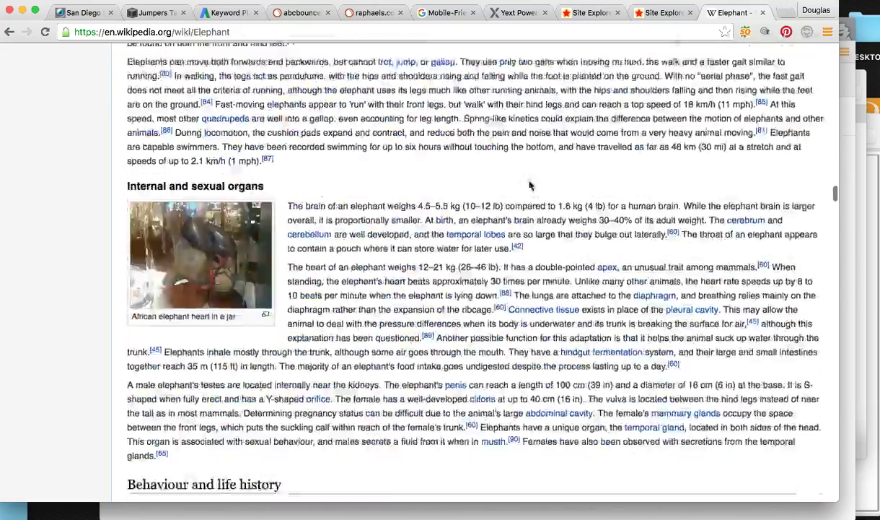
pyautogui.scroll(-20, 529, 186)
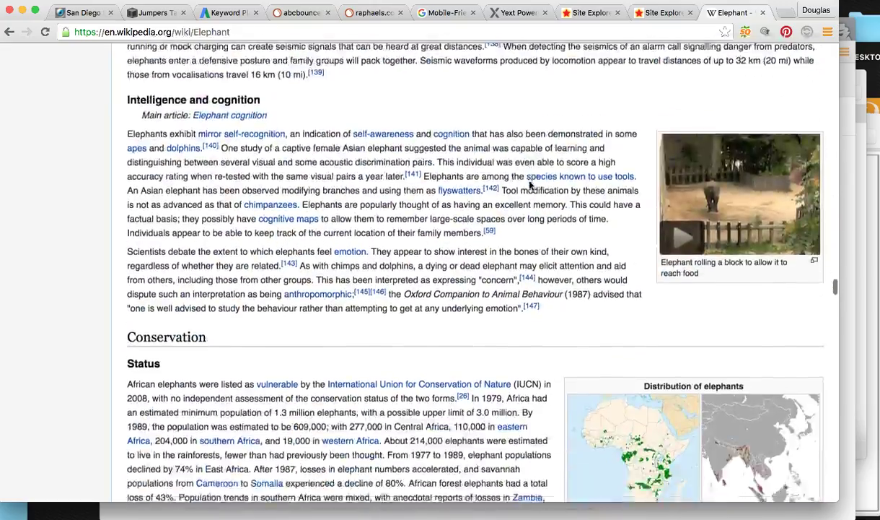
pyautogui.scroll(-2, 531, 186)
pyautogui.scroll(-2, 536, 460)
pyautogui.moveTo(531, 461); pyautogui.dragTo(137, 101)
pyautogui.scroll(-15, 336, 296)
pyautogui.scroll(17, 336, 296)
pyautogui.scroll(-15, 422, 208)
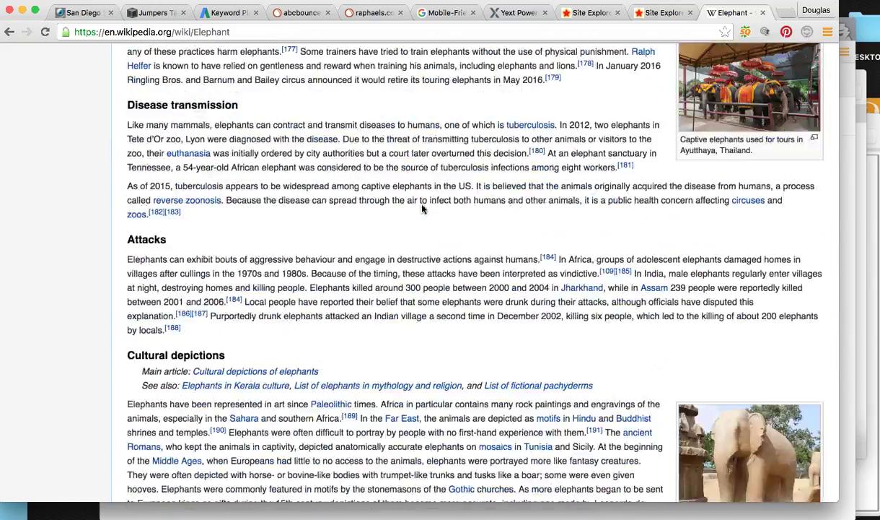
pyautogui.scroll(-15, 422, 208)
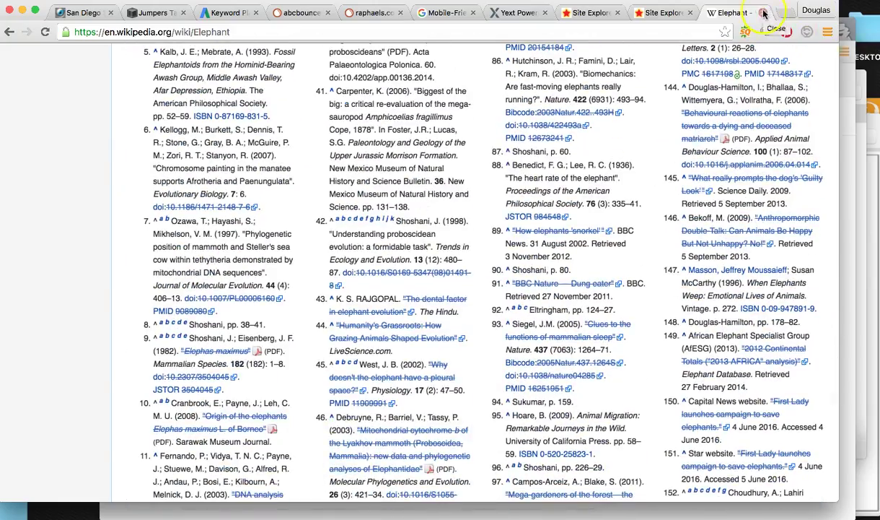
# Step: Close the Elephant tab and bring up the copy menu on the abcbouncers.com address
pyautogui.click(763, 12)
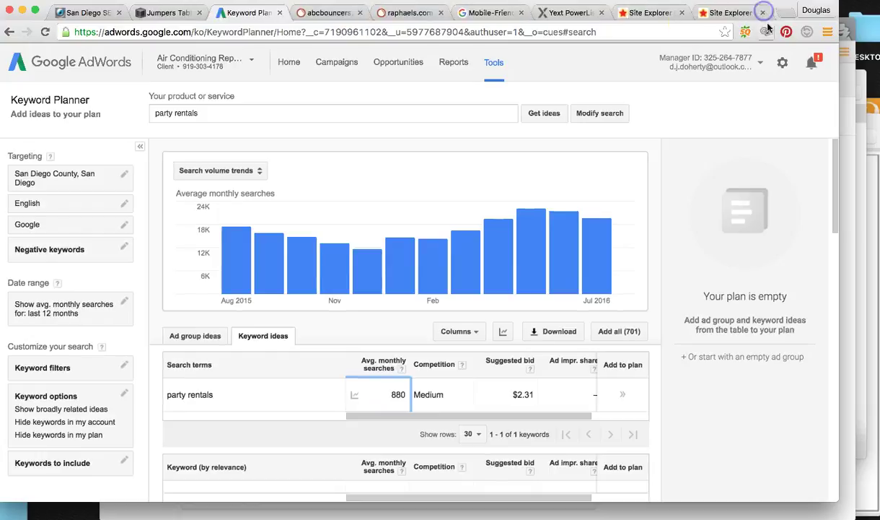
pyautogui.click(166, 14)
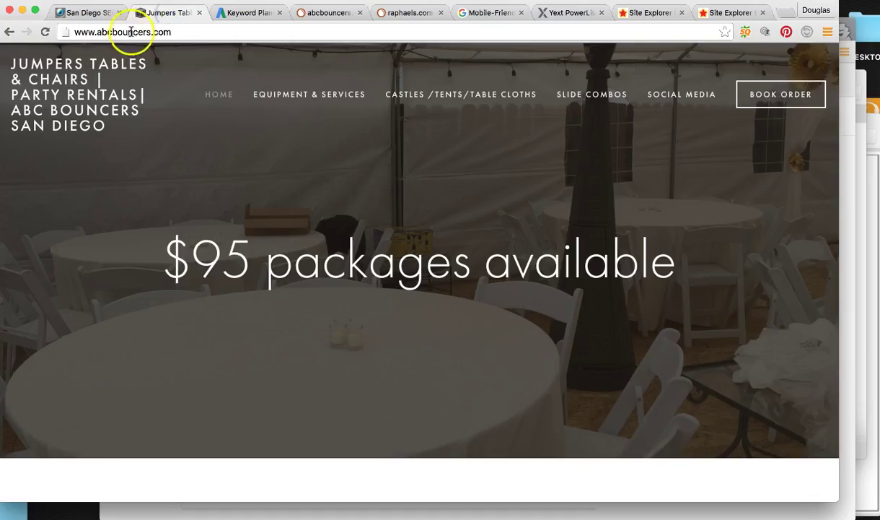
pyautogui.rightClick(131, 32)
pyautogui.click(166, 48)
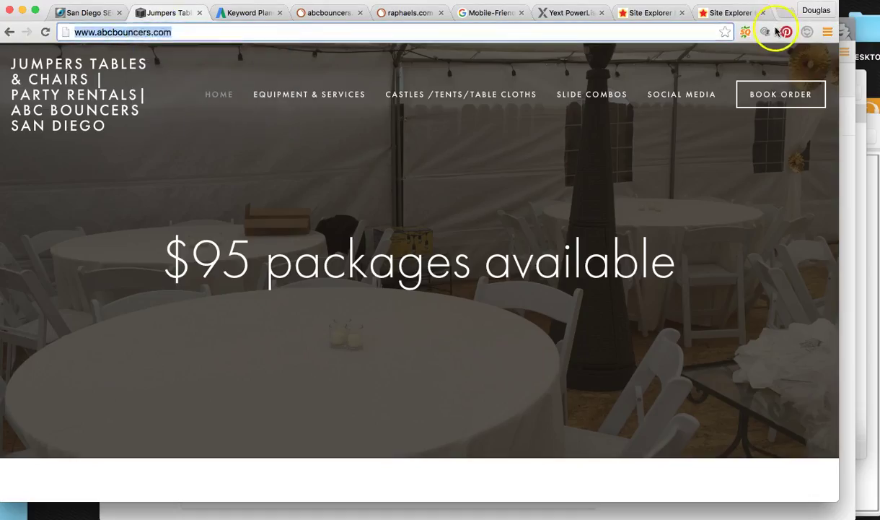
pyautogui.click(846, 33)
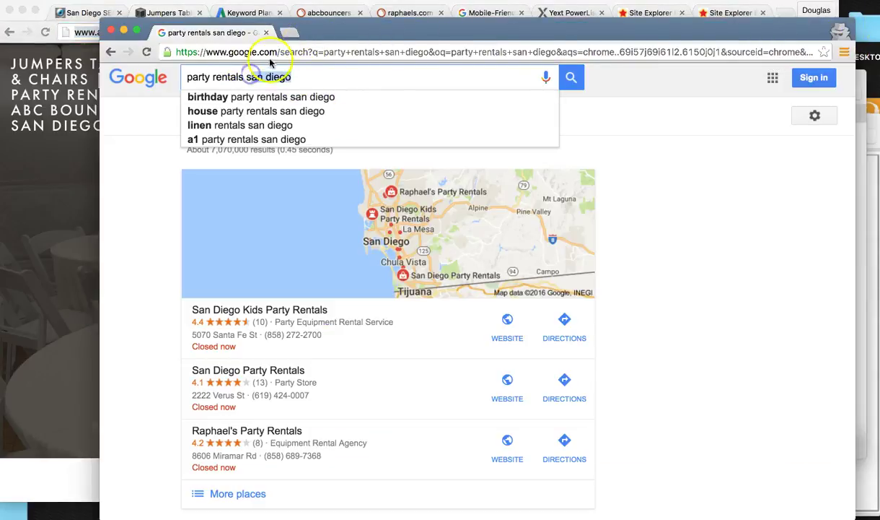
pyautogui.press('super+t')
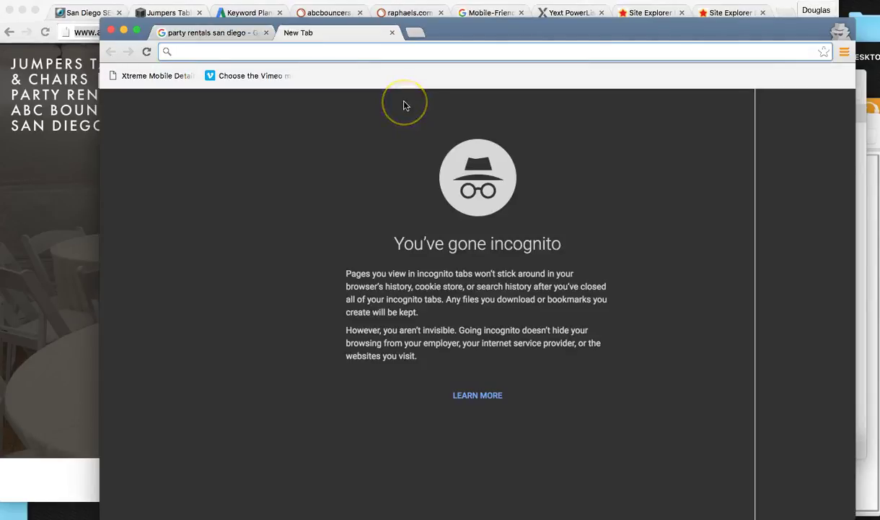
pyautogui.write('site:')
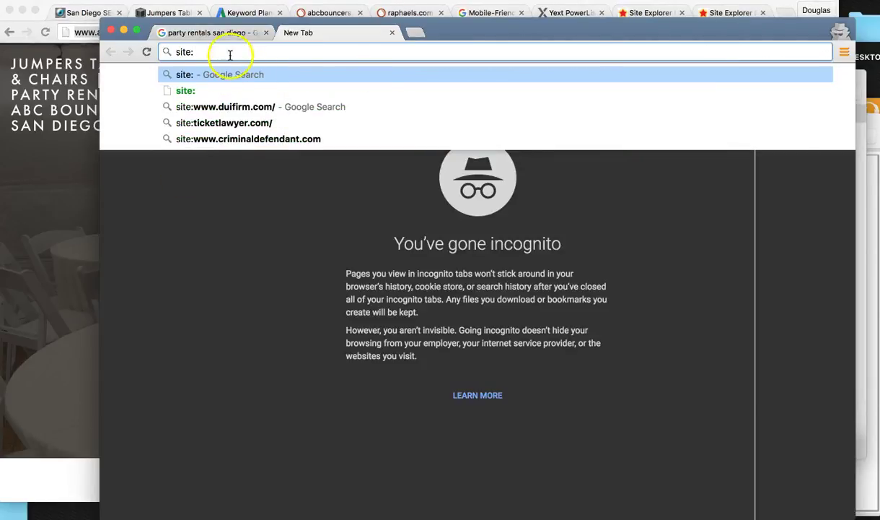
pyautogui.write('d')
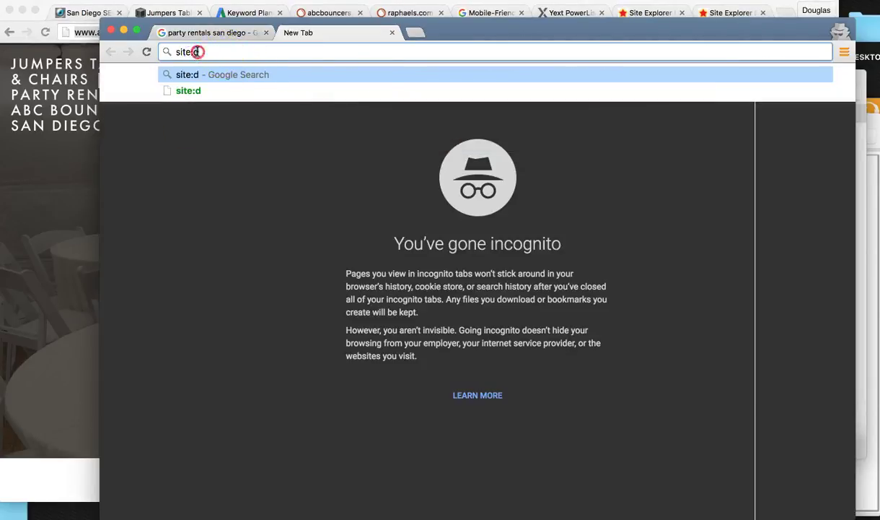
pyautogui.rightClick(197, 53)
pyautogui.click(223, 81)
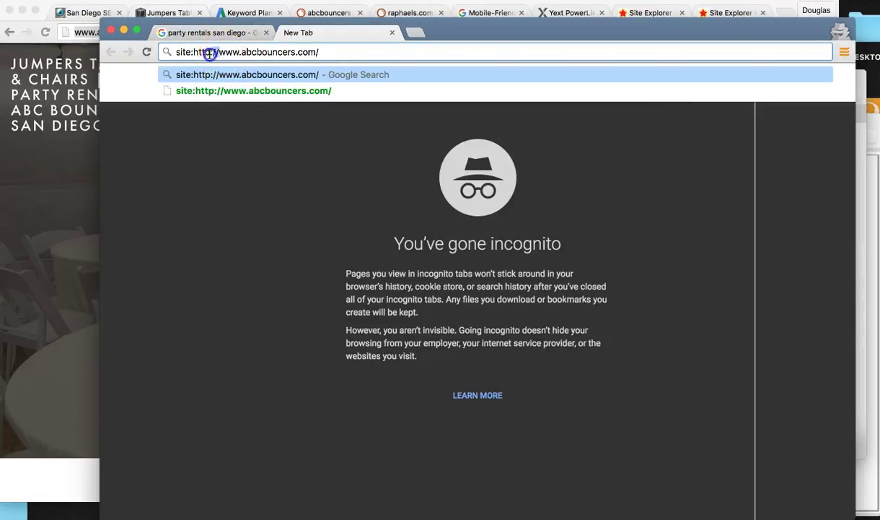
pyautogui.press('BackSpace')
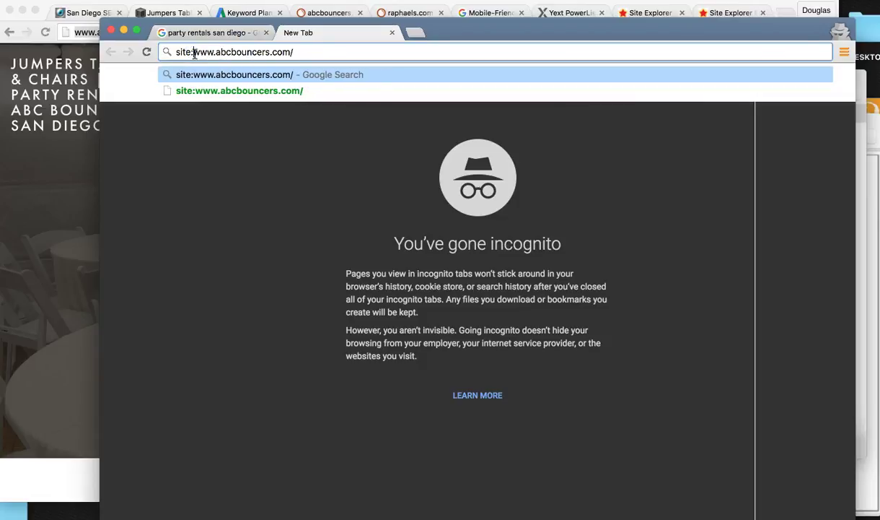
pyautogui.press('Return')
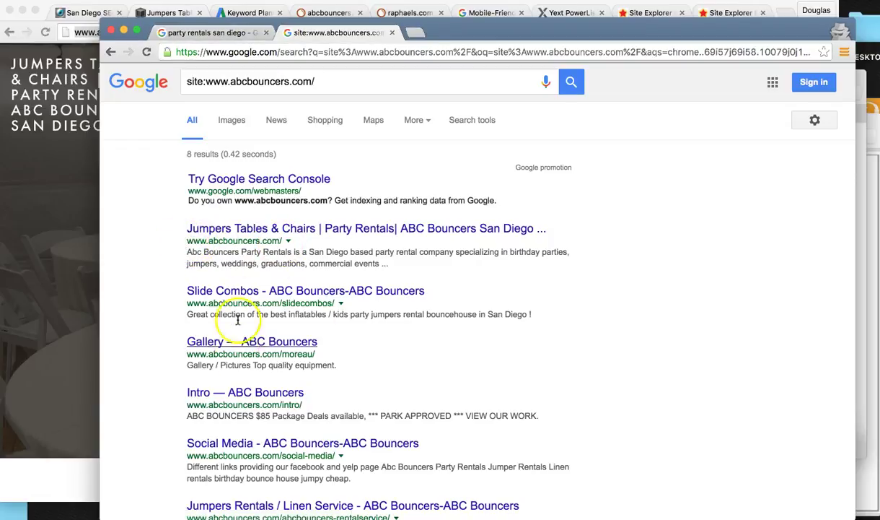
# Step: Highlight and review the first site: result's address and description snippet
pyautogui.scroll(-5, 222, 393)
pyautogui.scroll(5, 212, 389)
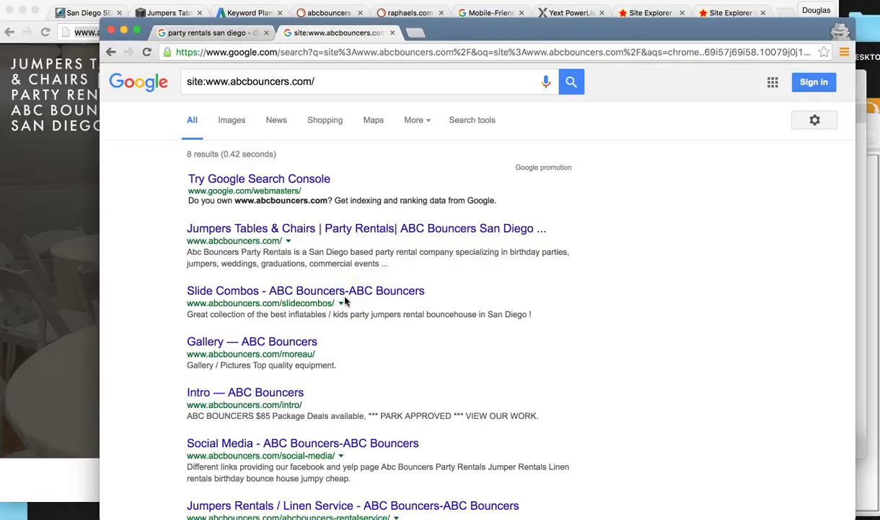
pyautogui.scroll(-1, 312, 272)
pyautogui.scroll(1, 339, 274)
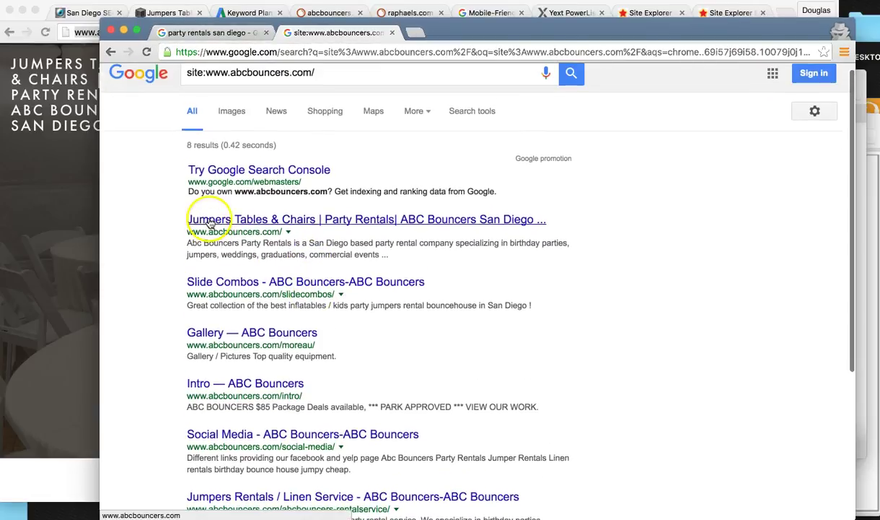
pyautogui.moveTo(187, 242)
pyautogui.mouseDown()
pyautogui.moveTo(390, 253)
pyautogui.moveTo(194, 245)
pyautogui.mouseUp()
pyautogui.click(415, 253)
pyautogui.click(193, 245)
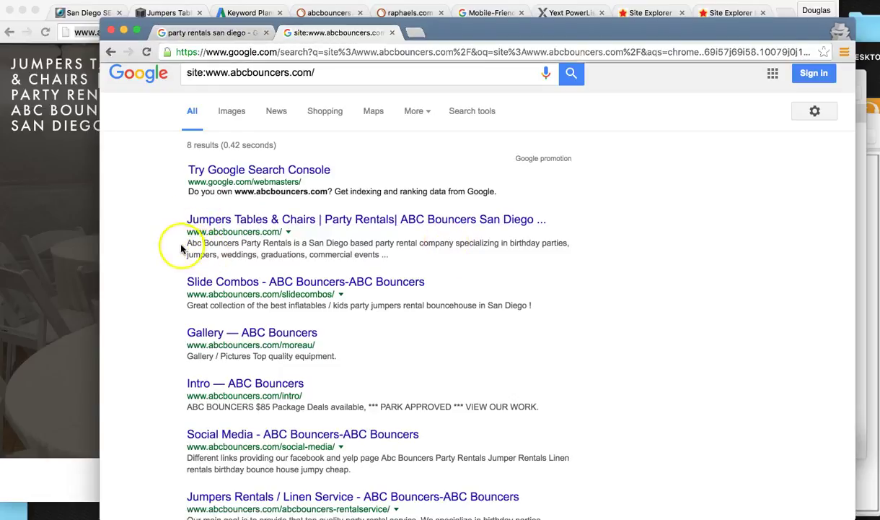
pyautogui.moveTo(425, 254); pyautogui.dragTo(169, 218)
pyautogui.click(169, 219)
pyautogui.scroll(-2, 169, 222)
pyautogui.scroll(2, 169, 221)
pyautogui.click(188, 220)
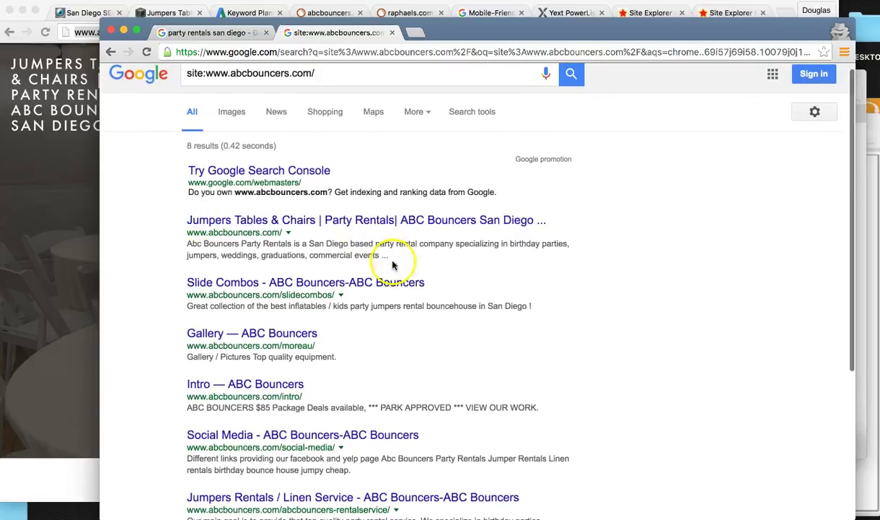
# Step: Bring the abcbouncers.com homepage window back in front and scroll through it
pyautogui.click(320, 6)
pyautogui.click(367, 135)
pyautogui.scroll(-10, 369, 137)
pyautogui.scroll(-5, 368, 137)
pyautogui.scroll(15, 372, 135)
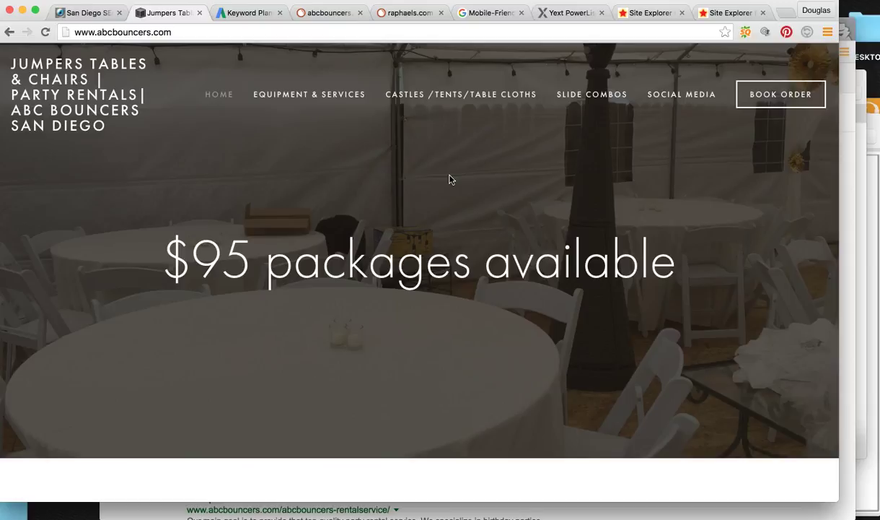
# Step: Bring back the 'party rentals san diego' Google results and scroll through the three local map listings
pyautogui.click(455, 176)
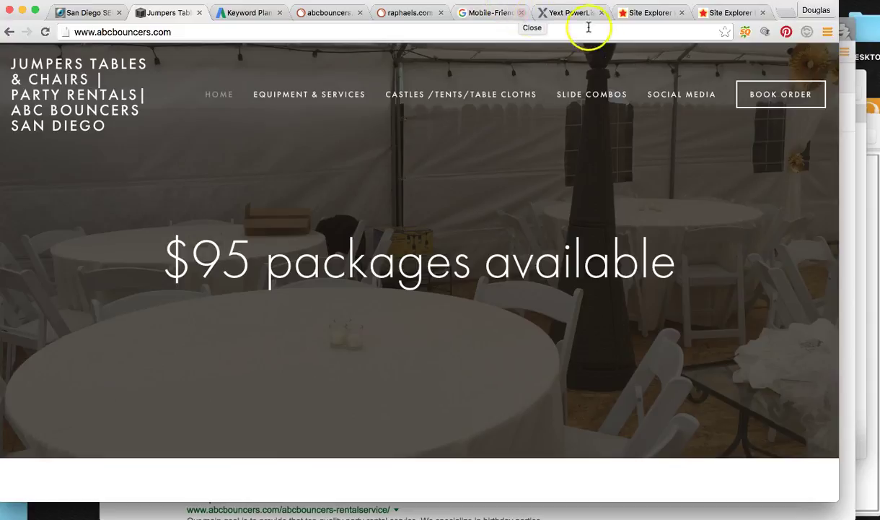
pyautogui.click(844, 42)
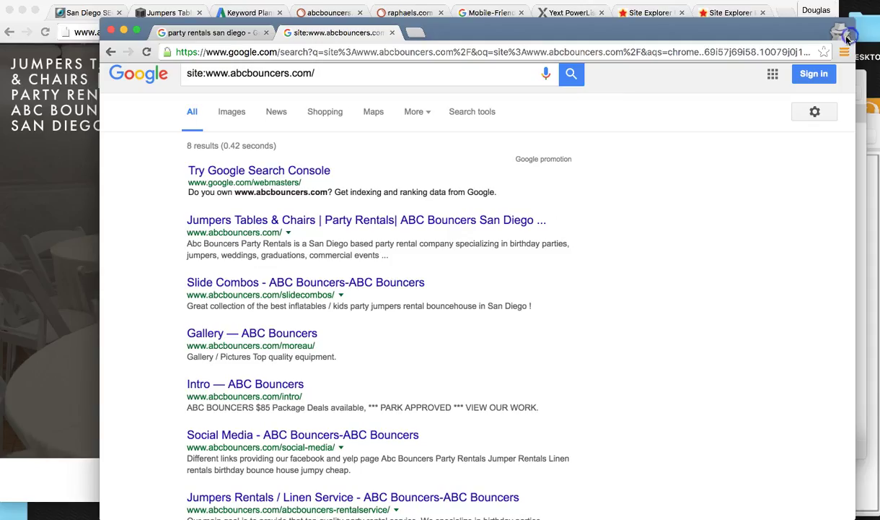
pyautogui.click(202, 37)
pyautogui.scroll(-5, 448, 163)
pyautogui.scroll(-3, 419, 215)
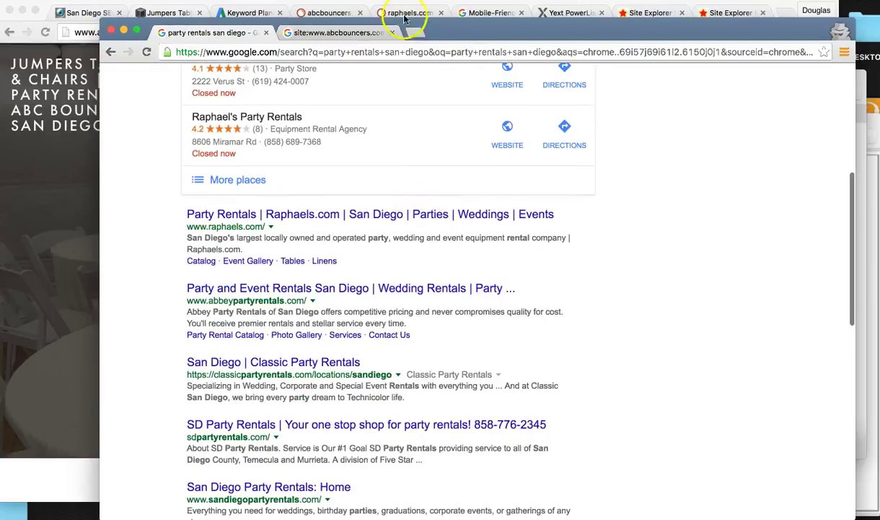
pyautogui.scroll(4, 354, 128)
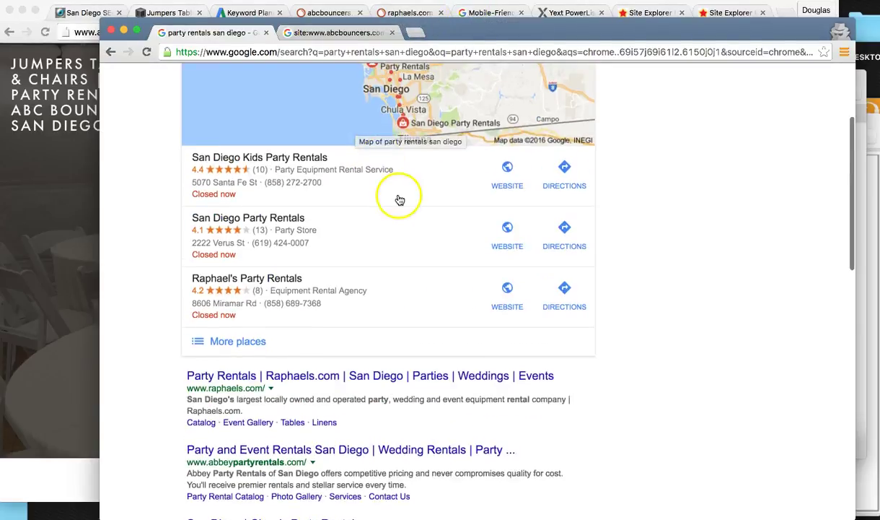
pyautogui.click(537, 11)
pyautogui.click(548, 12)
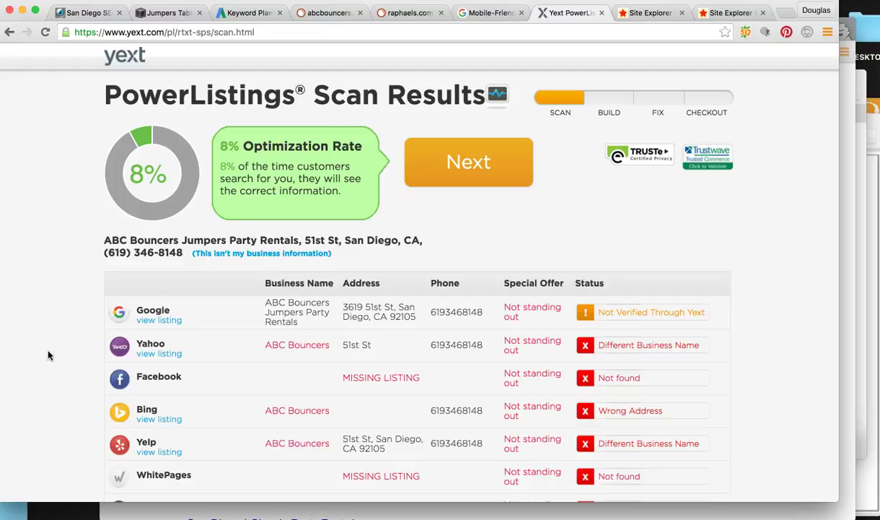
pyautogui.click(291, 314)
pyautogui.scroll(-7, 291, 316)
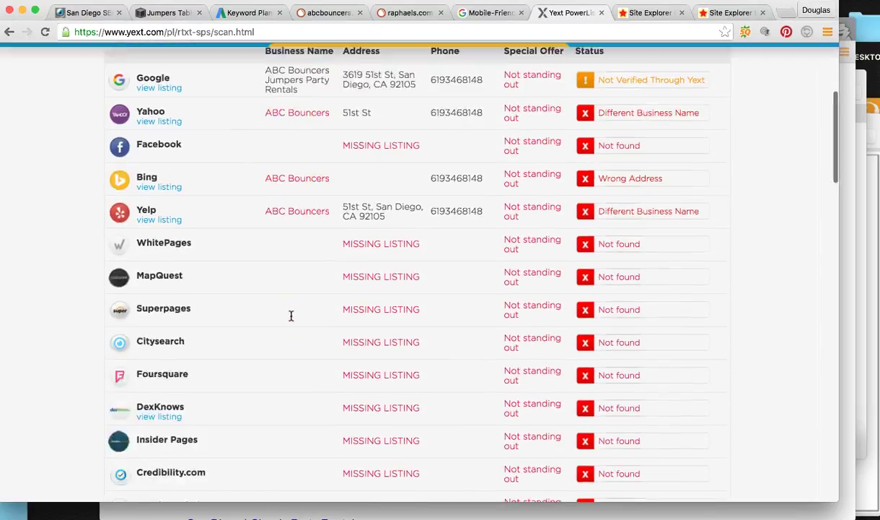
pyautogui.scroll(7, 291, 315)
pyautogui.click(310, 323)
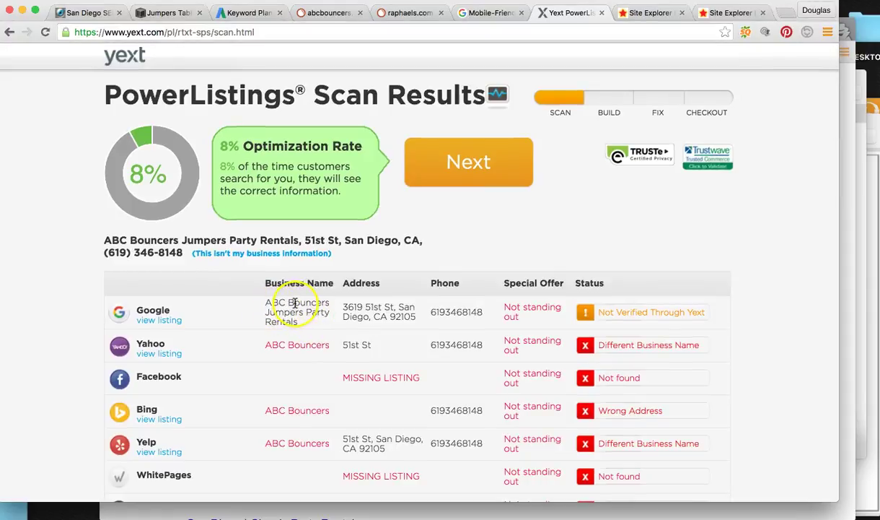
pyautogui.moveTo(260, 283); pyautogui.dragTo(368, 283)
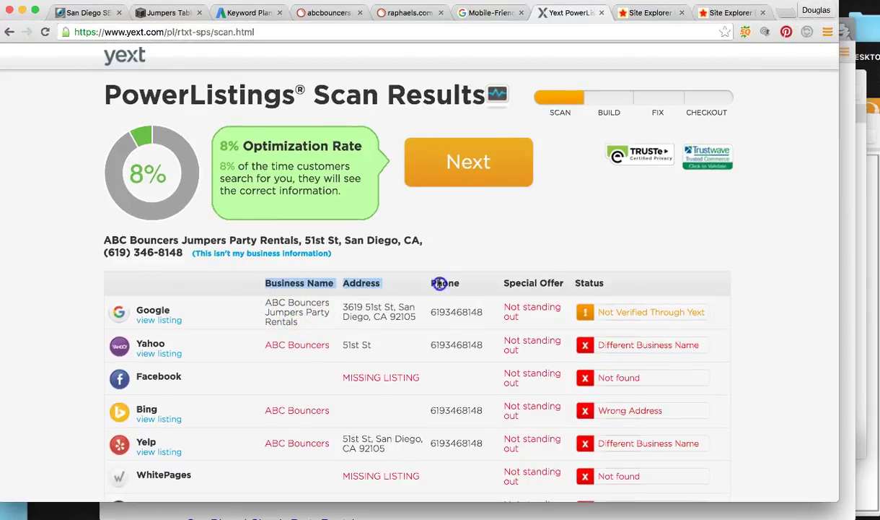
pyautogui.click(298, 300)
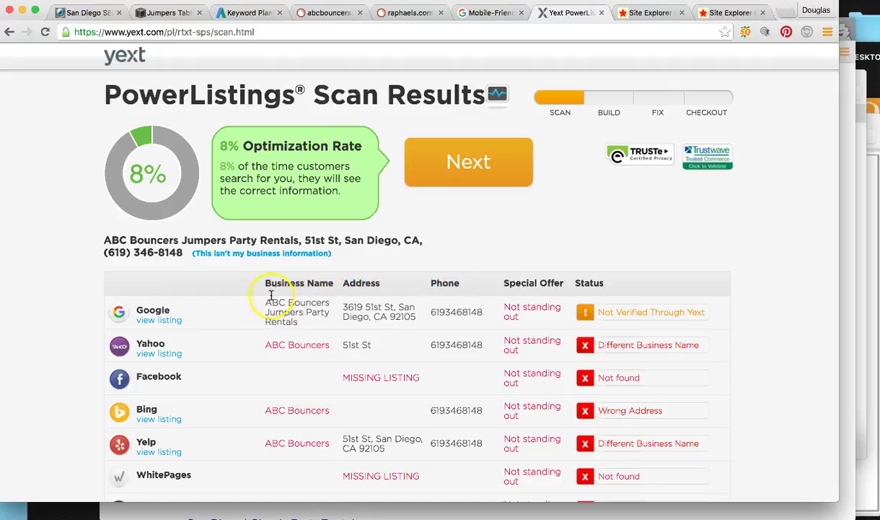
pyautogui.scroll(-15, 173, 297)
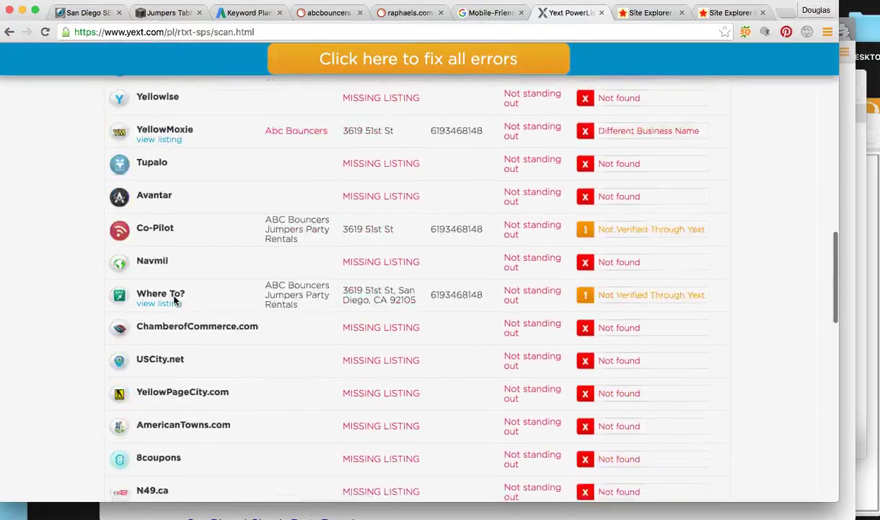
pyautogui.scroll(15, 175, 303)
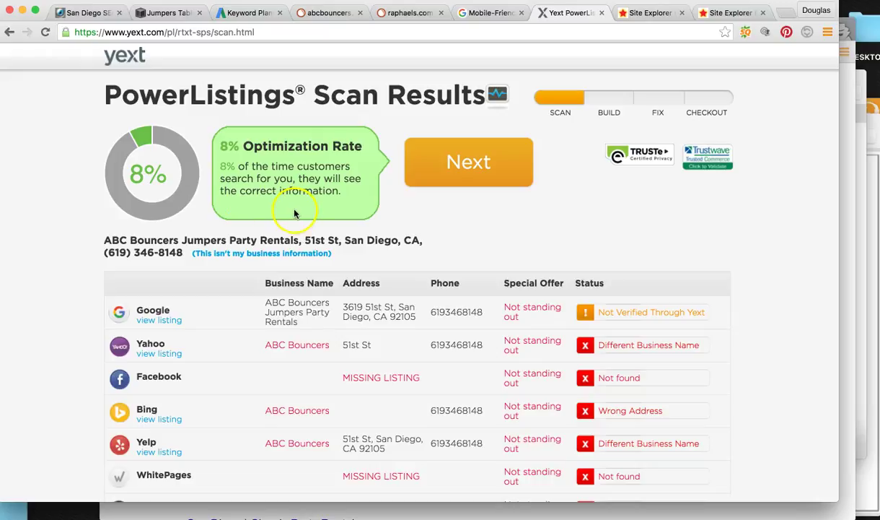
pyautogui.scroll(-2, 248, 216)
pyautogui.scroll(-1, 248, 216)
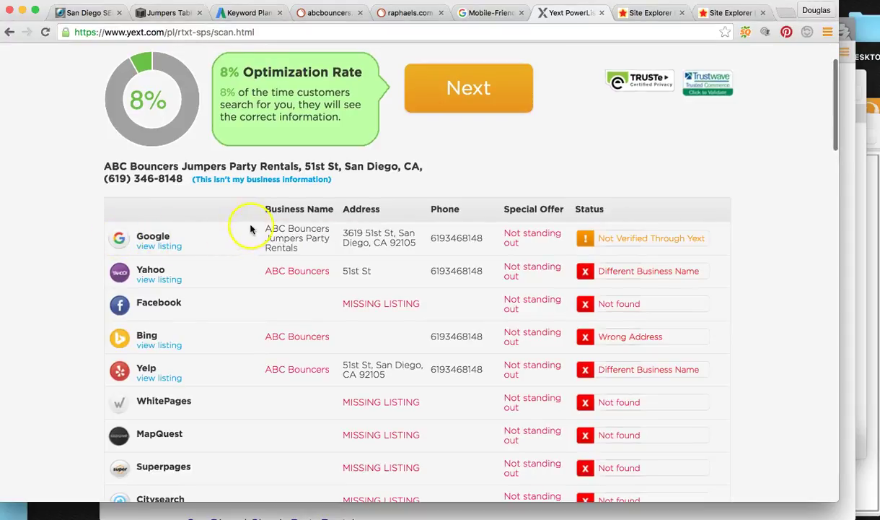
pyautogui.moveTo(251, 230); pyautogui.dragTo(425, 241)
pyautogui.click(426, 242)
pyautogui.scroll(-2, 285, 252)
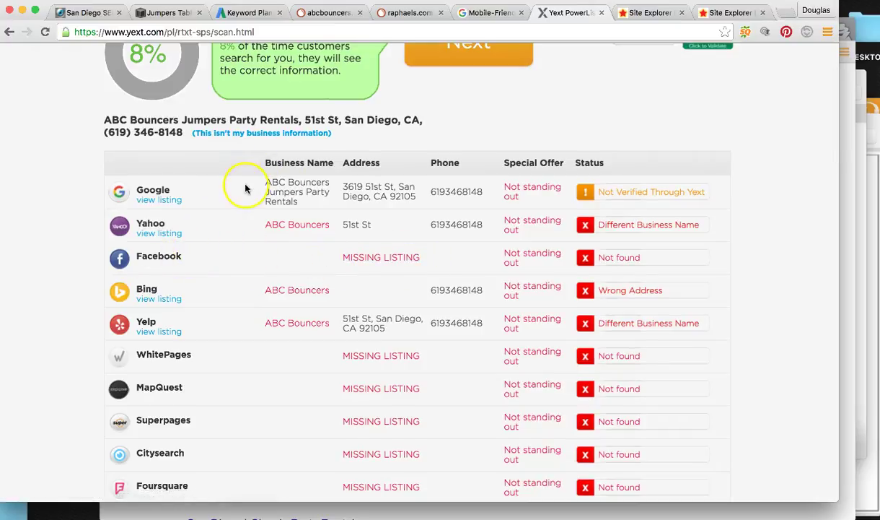
pyautogui.scroll(1, 246, 189)
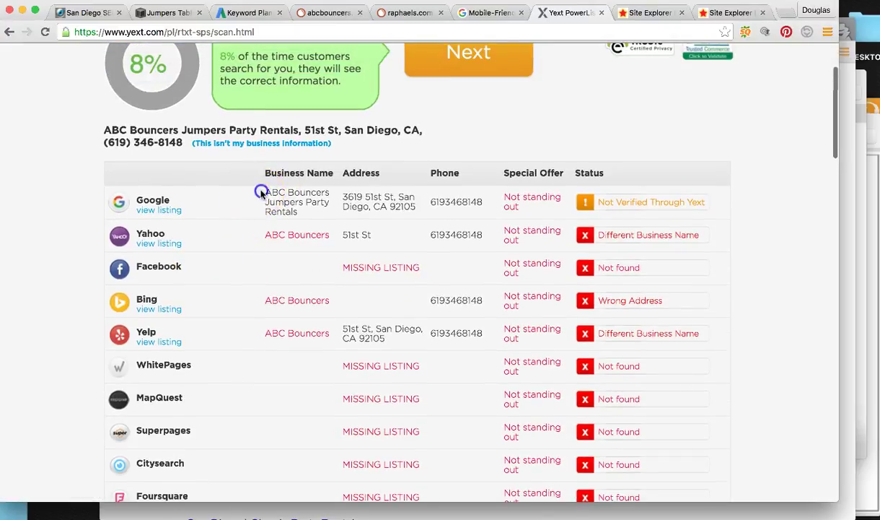
pyautogui.moveTo(180, 195); pyautogui.dragTo(465, 216)
pyautogui.click(302, 202)
pyautogui.scroll(-12, 344, 206)
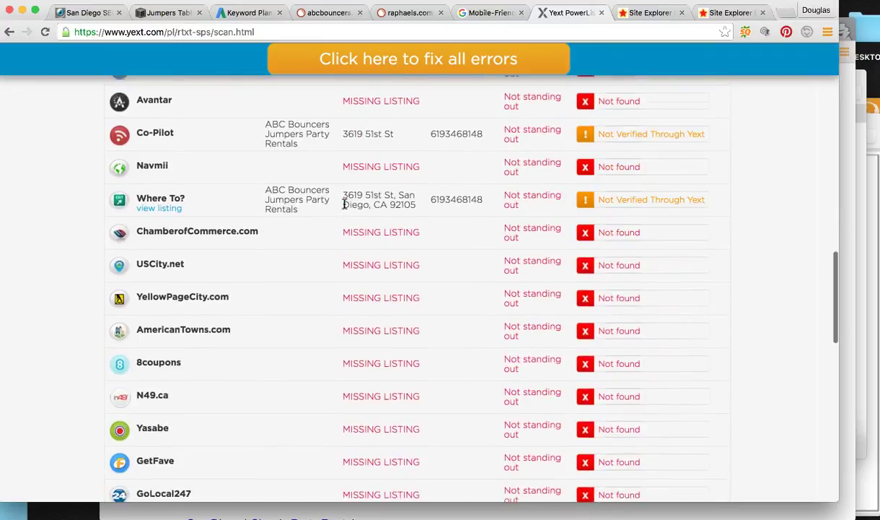
pyautogui.scroll(4, 353, 223)
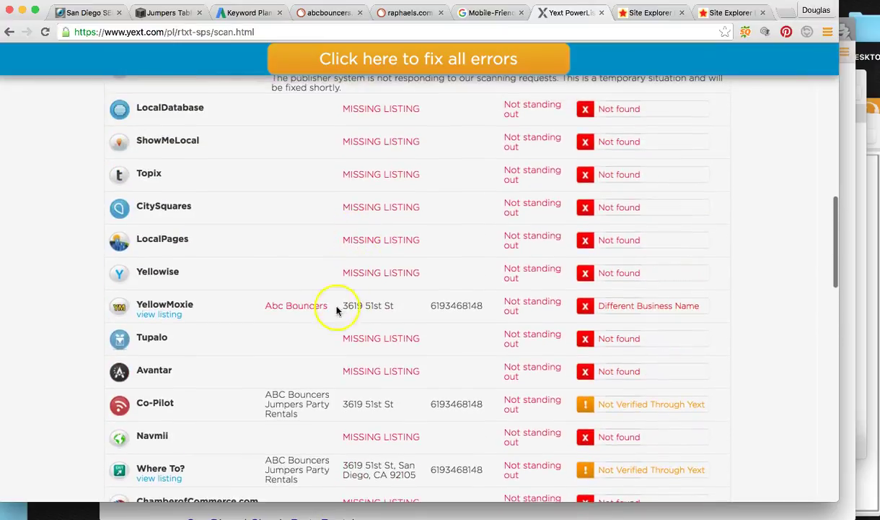
pyautogui.scroll(-4, 404, 314)
pyautogui.scroll(-13, 404, 312)
pyautogui.scroll(4, 408, 315)
pyautogui.scroll(15, 411, 318)
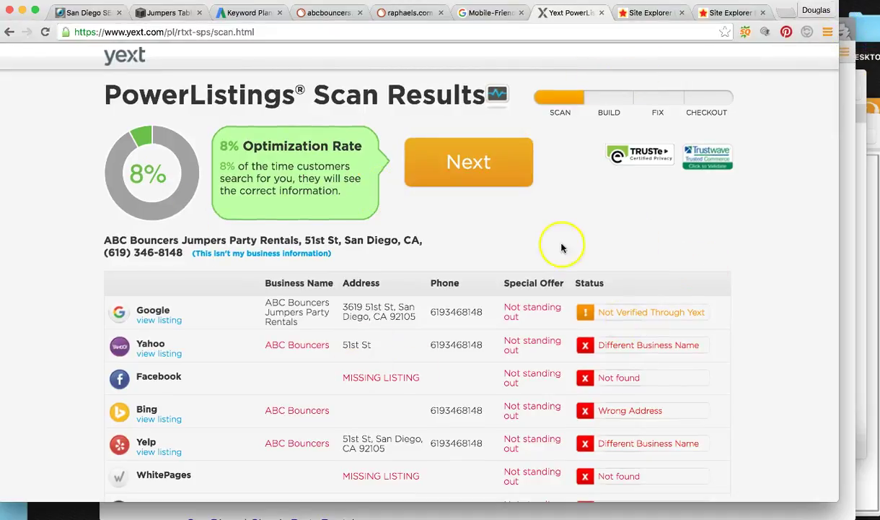
pyautogui.click(845, 38)
pyautogui.scroll(3, 216, 209)
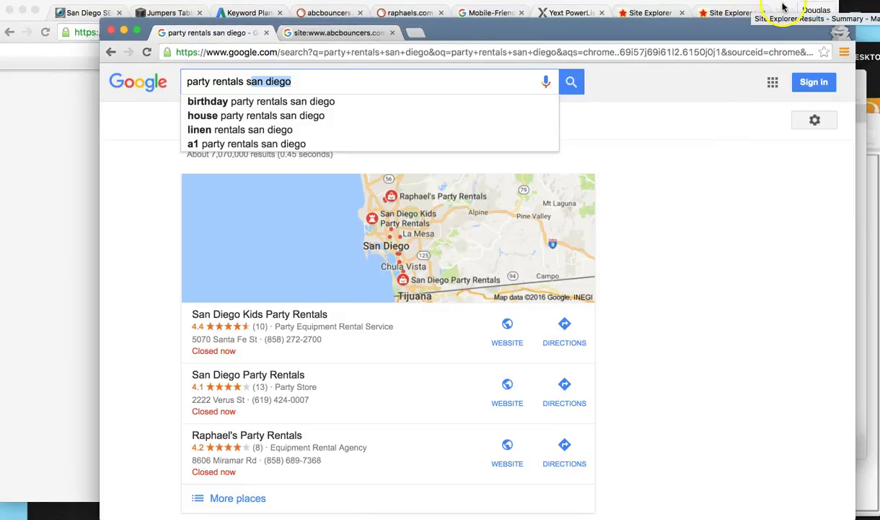
pyautogui.click(92, 375)
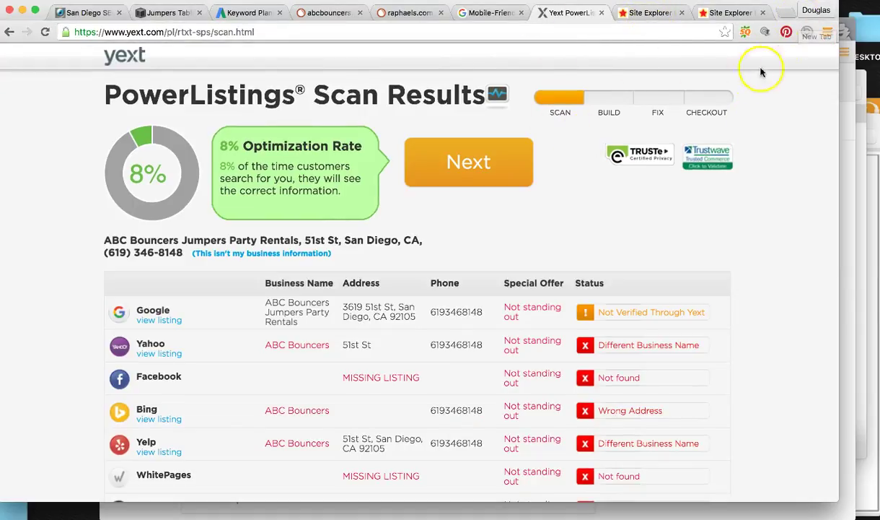
pyautogui.click(846, 41)
pyautogui.scroll(-5, 412, 273)
pyautogui.scroll(-2, 410, 271)
pyautogui.scroll(2, 425, 231)
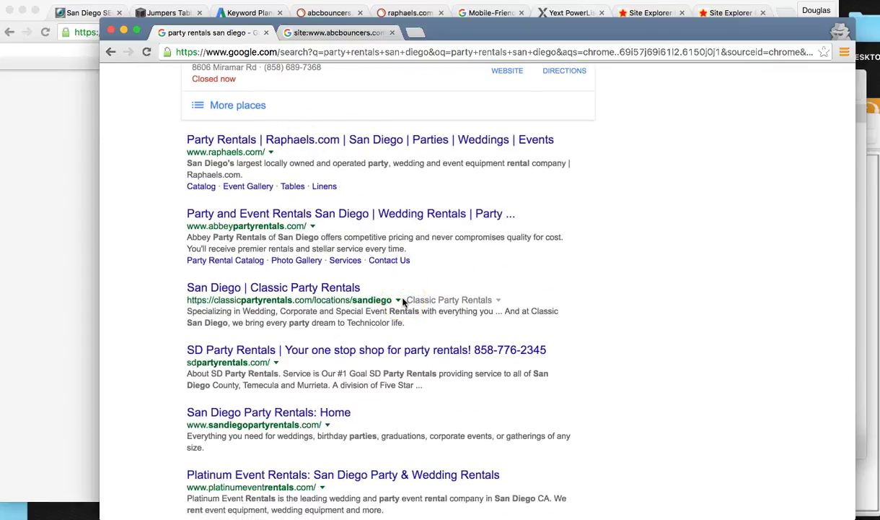
# Step: Open the Majestic Site Explorer Summary for abcbouncers.com
pyautogui.click(40, 198)
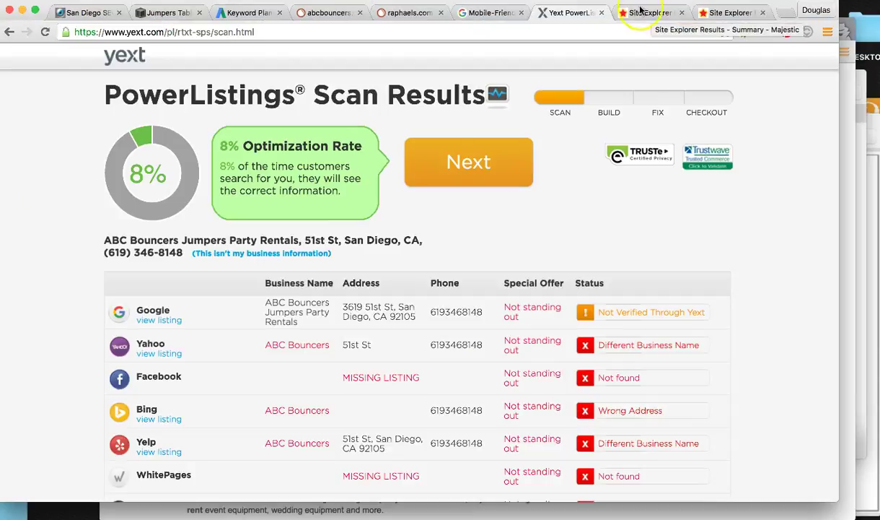
pyautogui.click(626, 13)
pyautogui.click(182, 218)
pyautogui.click(79, 254)
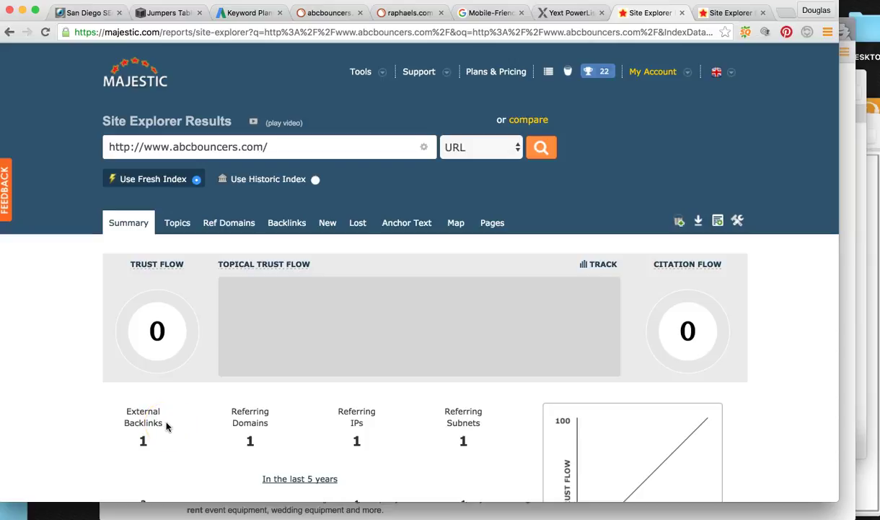
# Step: Highlight abcbouncers.com's single external backlink and Trust Flow 0, then view the Links from each website type chart
pyautogui.moveTo(170, 430); pyautogui.dragTo(116, 409)
pyautogui.click(138, 409)
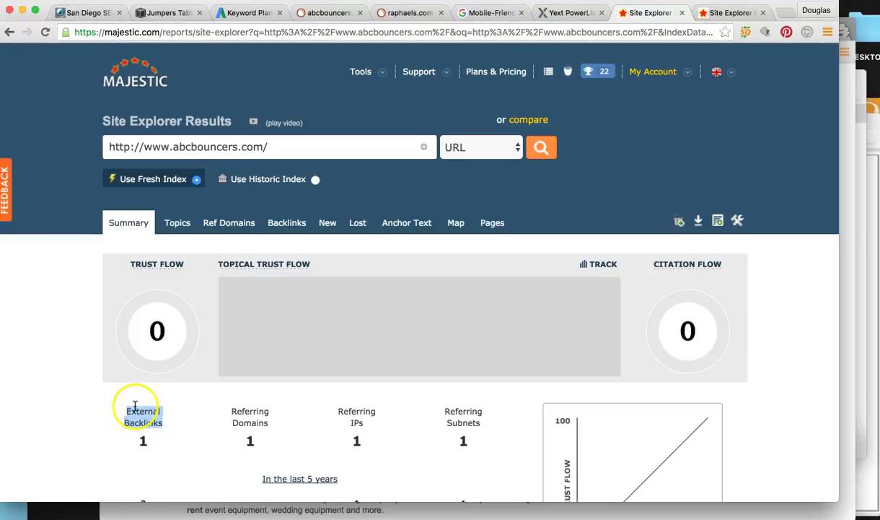
pyautogui.click(187, 427)
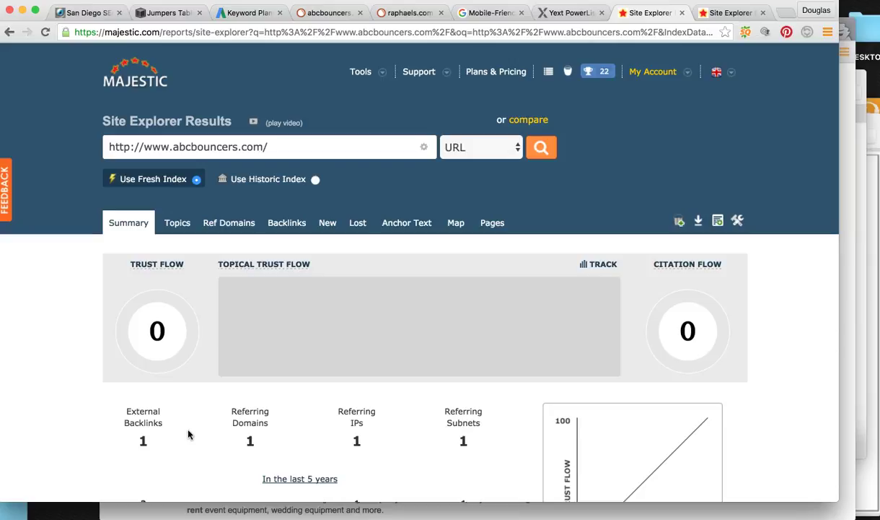
pyautogui.click(189, 447)
pyautogui.scroll(-10, 243, 410)
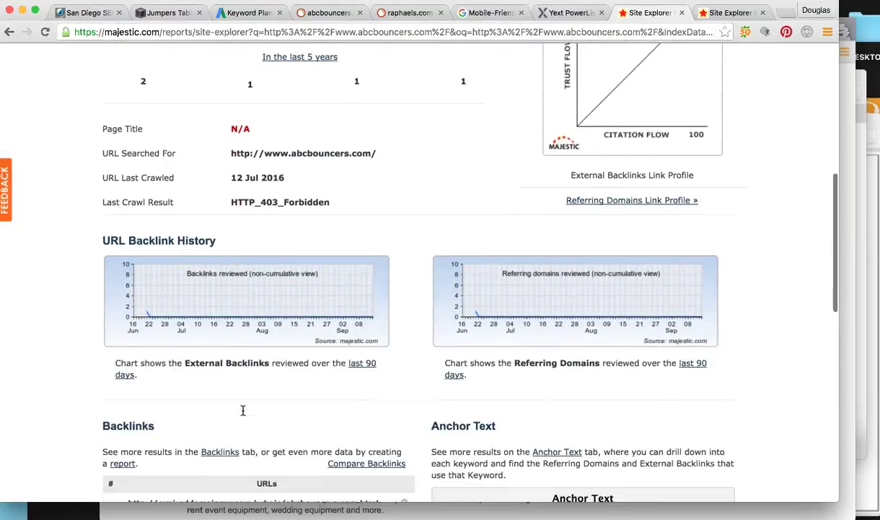
pyautogui.scroll(-7, 243, 410)
pyautogui.scroll(17, 242, 409)
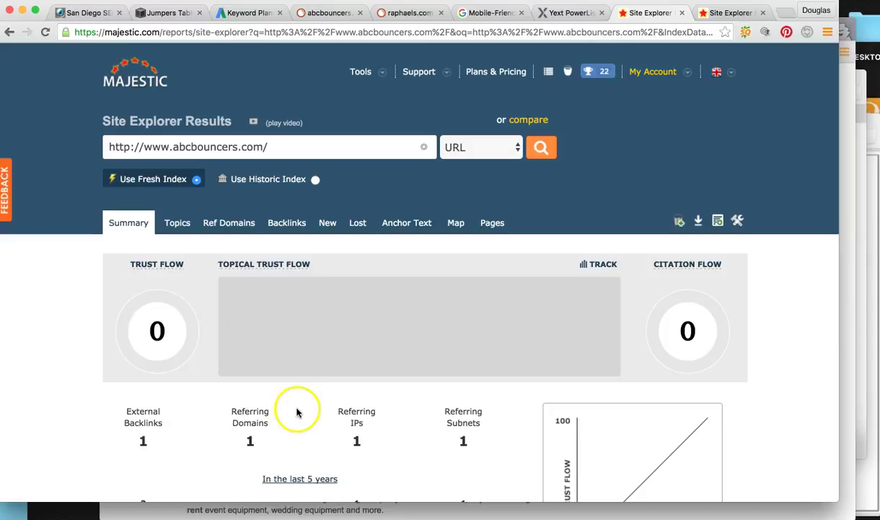
pyautogui.scroll(-1, 297, 413)
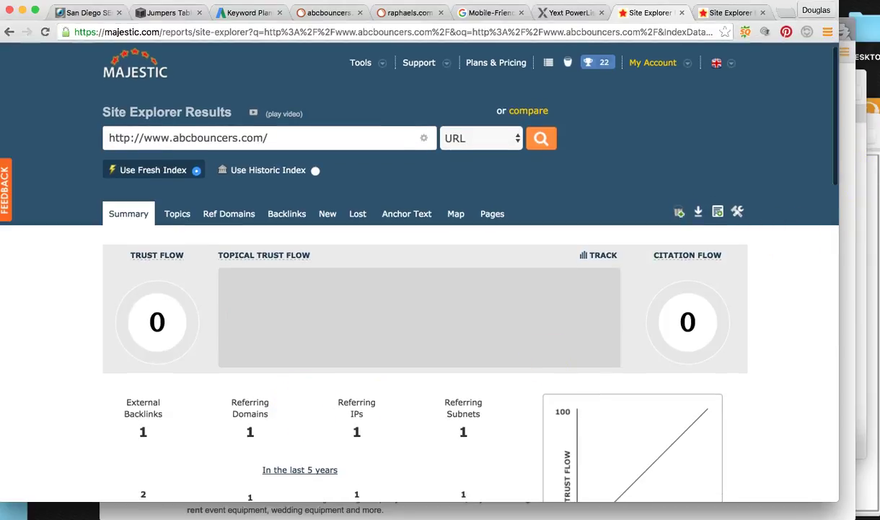
pyautogui.press('super+Tab')
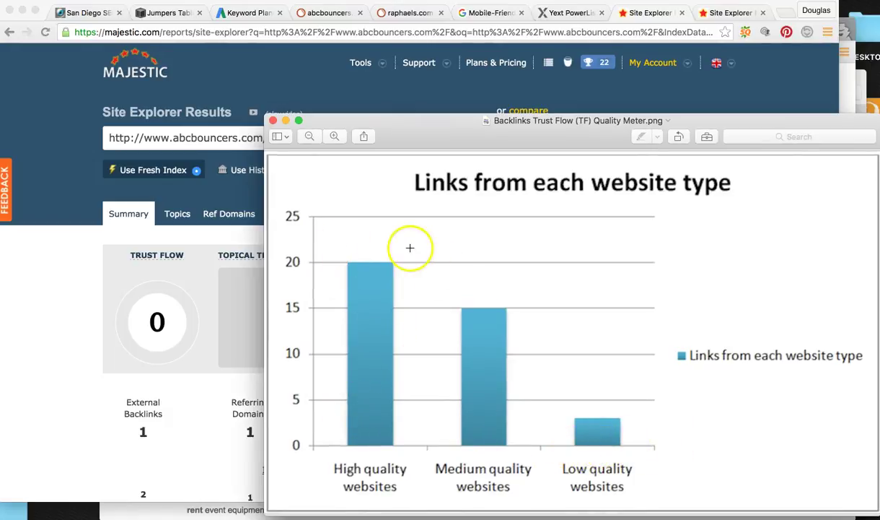
# Step: Review raphaels.com's Site Explorer summary (Trust Flow 46, Citation Flow 42) against the link quality chart
pyautogui.click(54, 318)
pyautogui.click(731, 13)
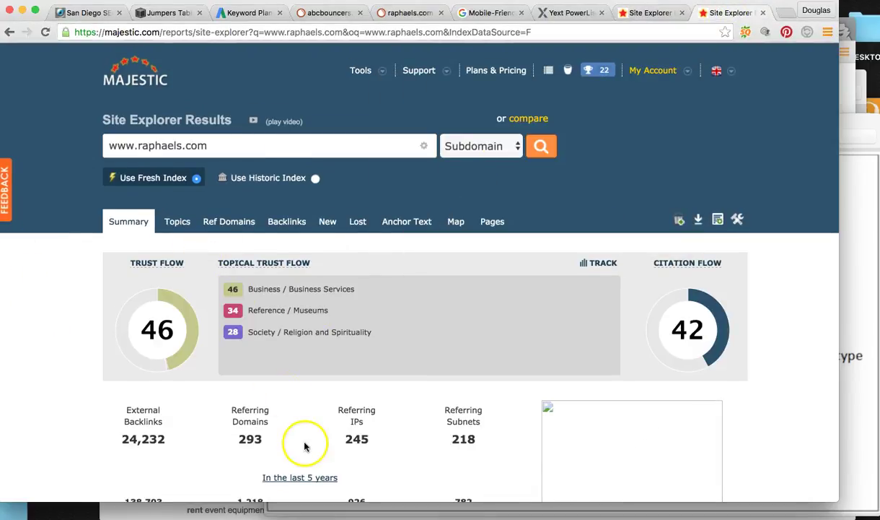
pyautogui.scroll(1, 260, 448)
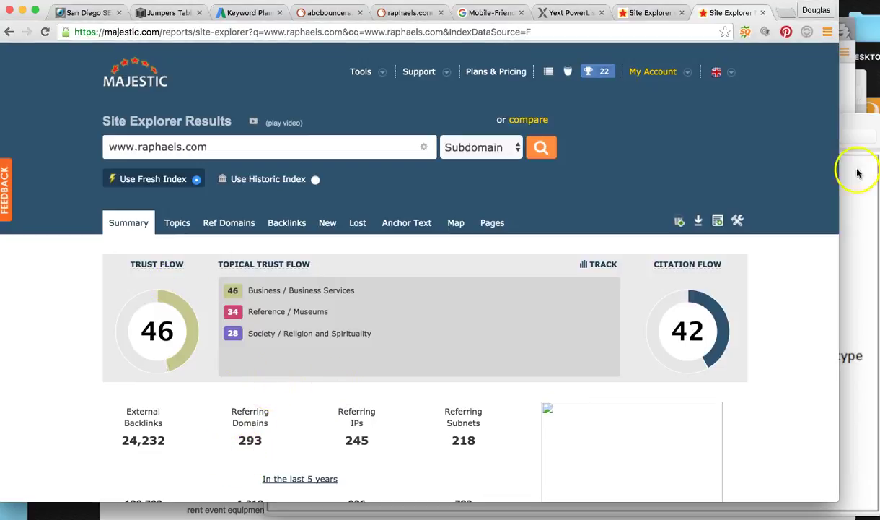
pyautogui.click(869, 124)
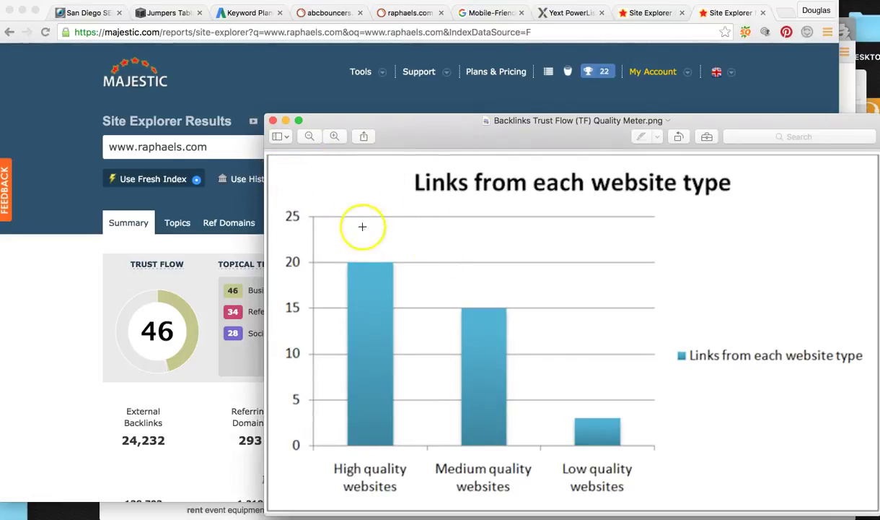
pyautogui.click(192, 461)
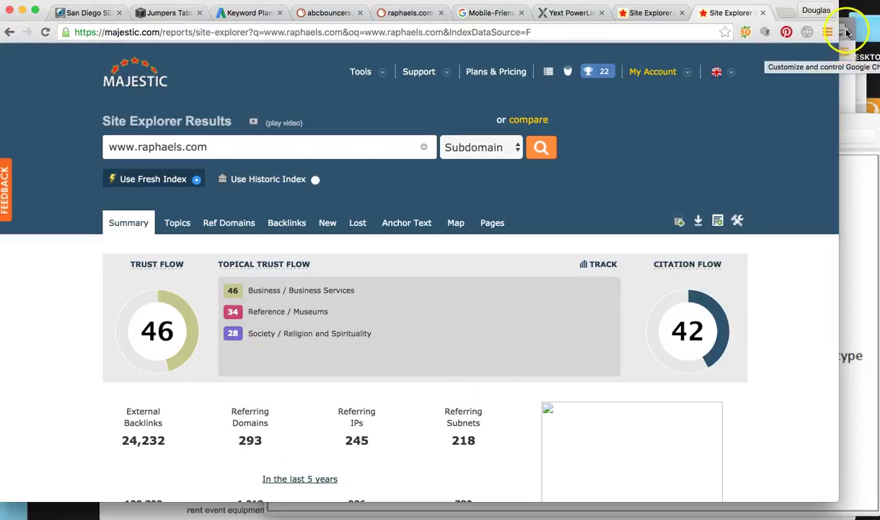
# Step: Copy the abbeypartyrentals.com address from the Google results
pyautogui.click(844, 52)
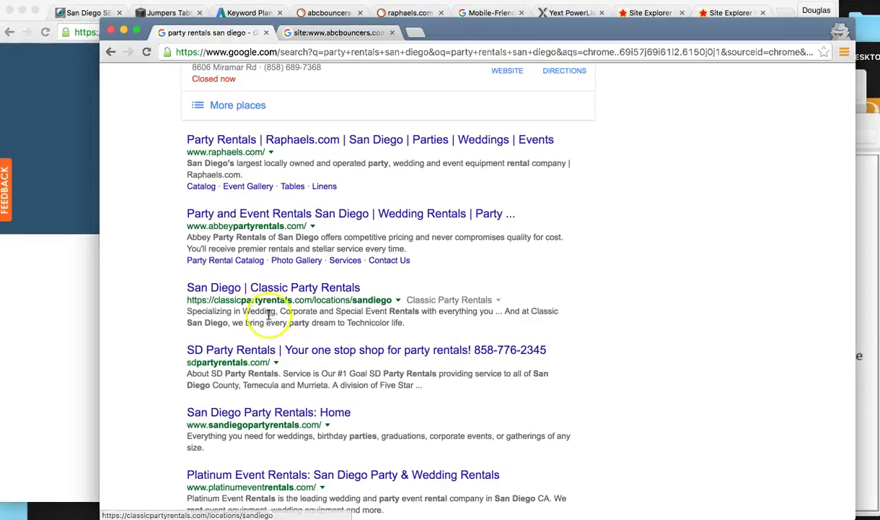
pyautogui.moveTo(302, 225); pyautogui.dragTo(173, 228)
pyautogui.rightClick(238, 228)
pyautogui.click(282, 255)
pyautogui.click(59, 266)
pyautogui.moveTo(225, 144); pyautogui.dragTo(82, 145)
pyautogui.rightClick(130, 144)
pyautogui.click(175, 228)
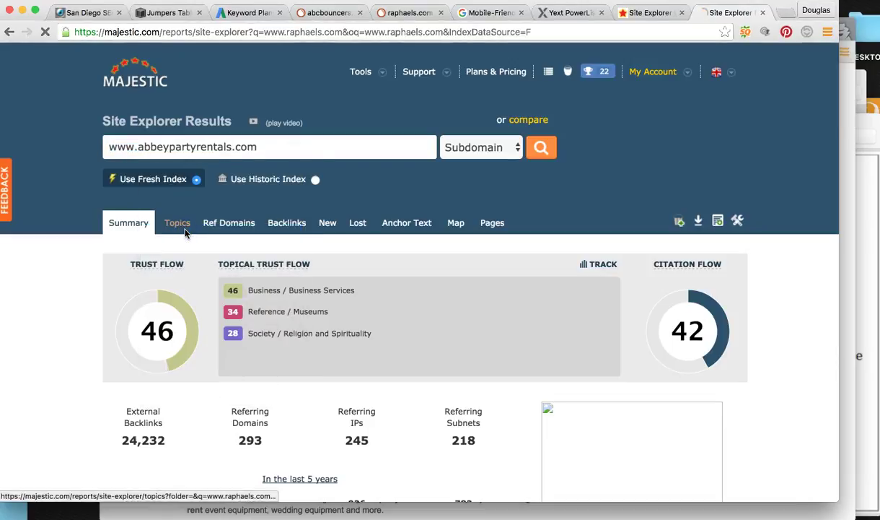
pyautogui.press('Return')
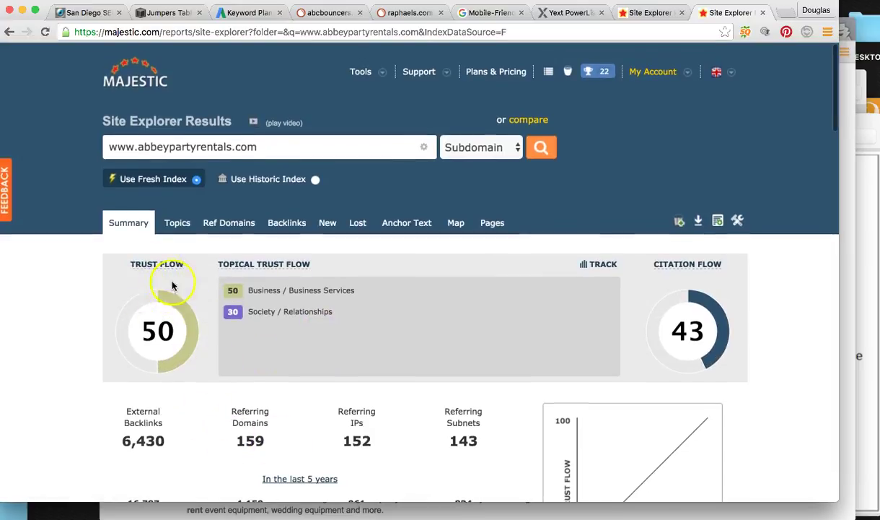
pyautogui.moveTo(227, 410)
pyautogui.mouseDown()
pyautogui.moveTo(257, 425)
pyautogui.moveTo(267, 442)
pyautogui.moveTo(226, 441)
pyautogui.moveTo(218, 406)
pyautogui.mouseUp()
pyautogui.click(218, 400)
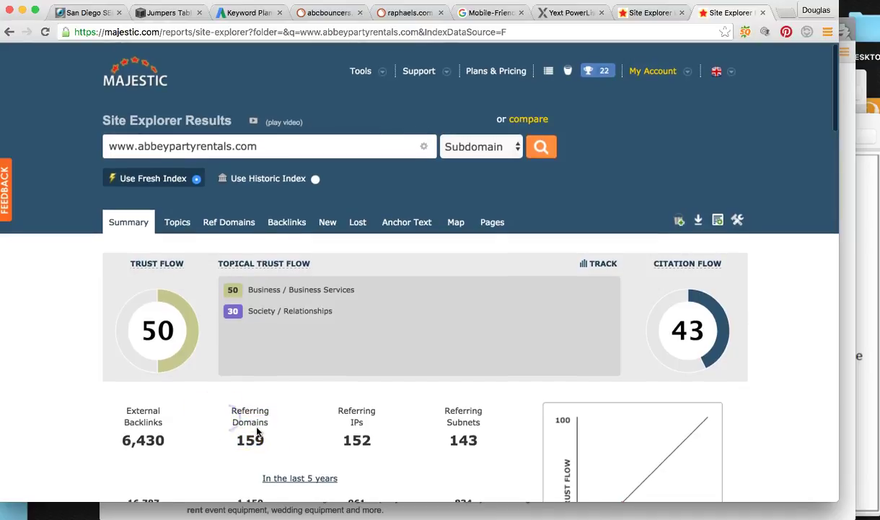
pyautogui.scroll(-1, 252, 458)
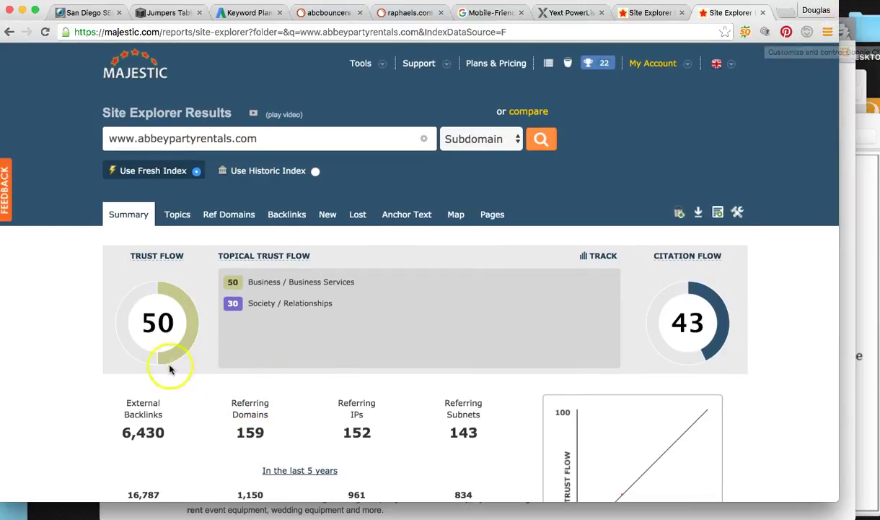
# Step: Copy the sdpartyrentals.com address from the Google results
pyautogui.click(851, 34)
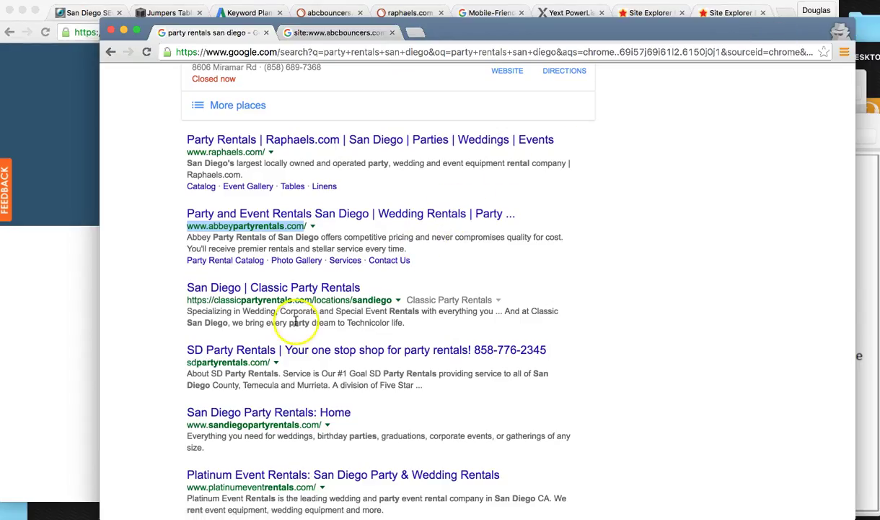
pyautogui.click(263, 362)
pyautogui.moveTo(264, 363); pyautogui.dragTo(189, 362)
pyautogui.rightClick(192, 362)
pyautogui.click(233, 386)
pyautogui.click(81, 303)
pyautogui.moveTo(258, 138); pyautogui.dragTo(85, 135)
pyautogui.rightClick(143, 139)
pyautogui.click(233, 220)
pyautogui.press('Return')
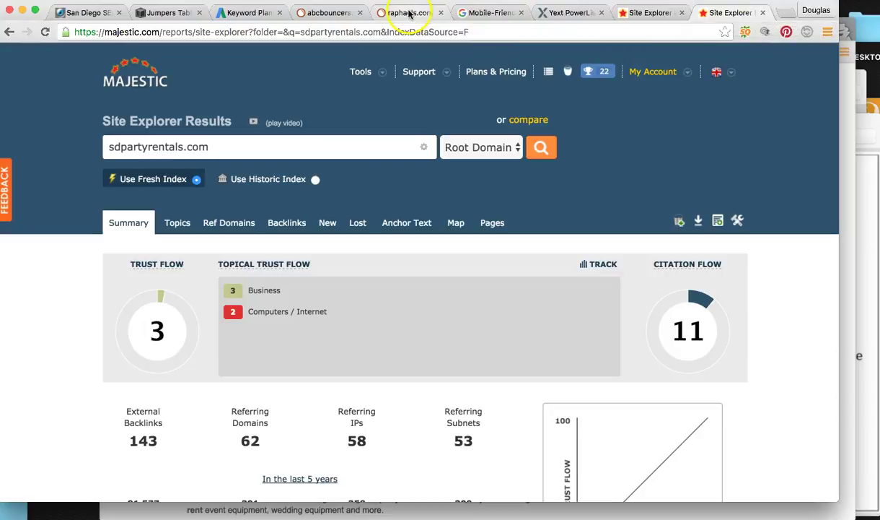
# Step: Paste sdpartyrentals.com over abcbouncers.com in SEMrush's Organic Research domain box
pyautogui.click(339, 13)
pyautogui.click(315, 88)
pyautogui.moveTo(379, 89); pyautogui.dragTo(277, 90)
pyautogui.rightClick(310, 88)
pyautogui.click(371, 169)
# Step: Run SEMrush organic research for sdpartyrentals.com and dismiss the Pro plan promotion
pyautogui.press('Return')
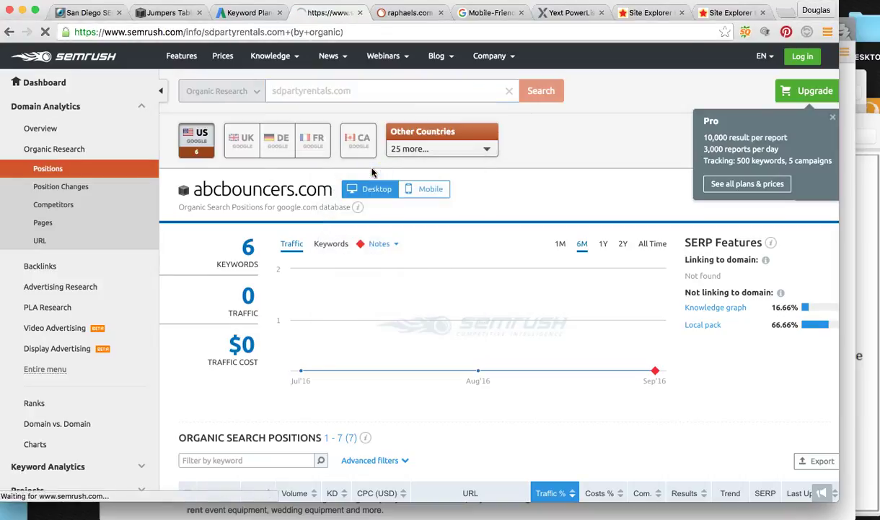
pyautogui.click(360, 164)
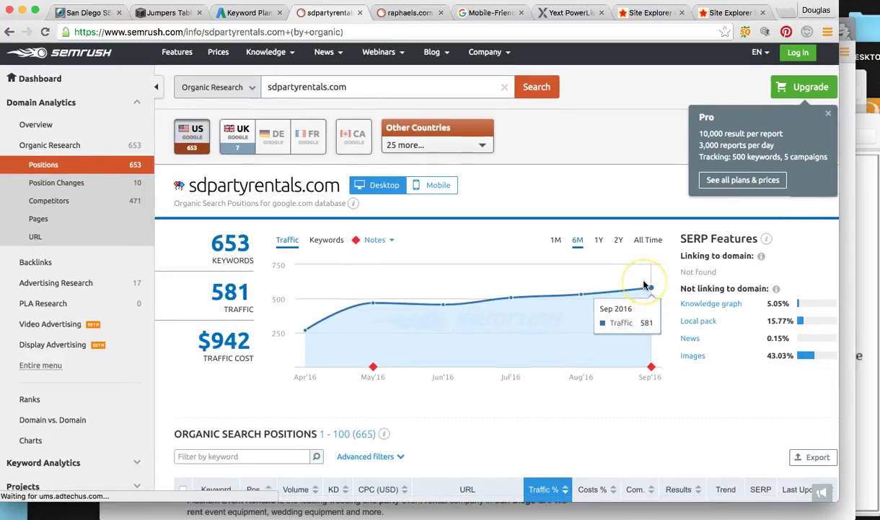
pyautogui.click(829, 117)
# Step: Compare the report with the Backlinks Trust Flow and 2015 Organic Traffic chart images
pyautogui.click(850, 33)
pyautogui.click(860, 86)
pyautogui.click(857, 84)
pyautogui.click(877, 124)
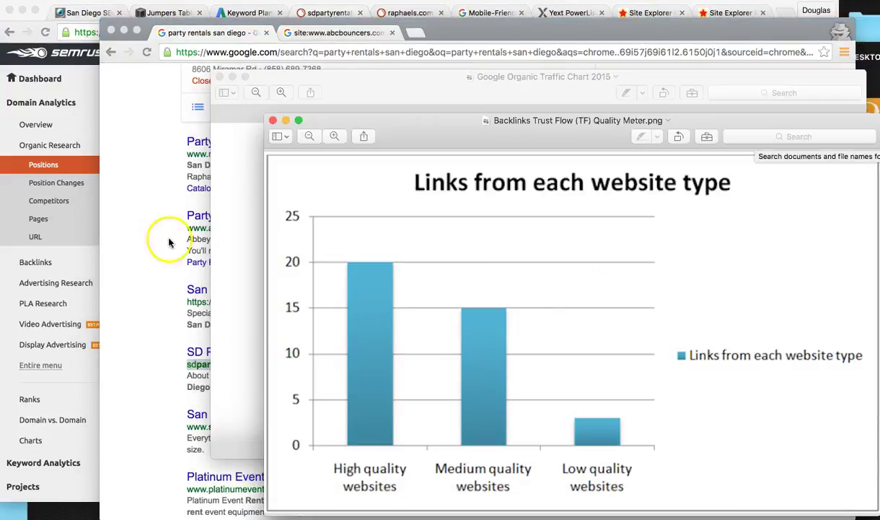
pyautogui.click(448, 8)
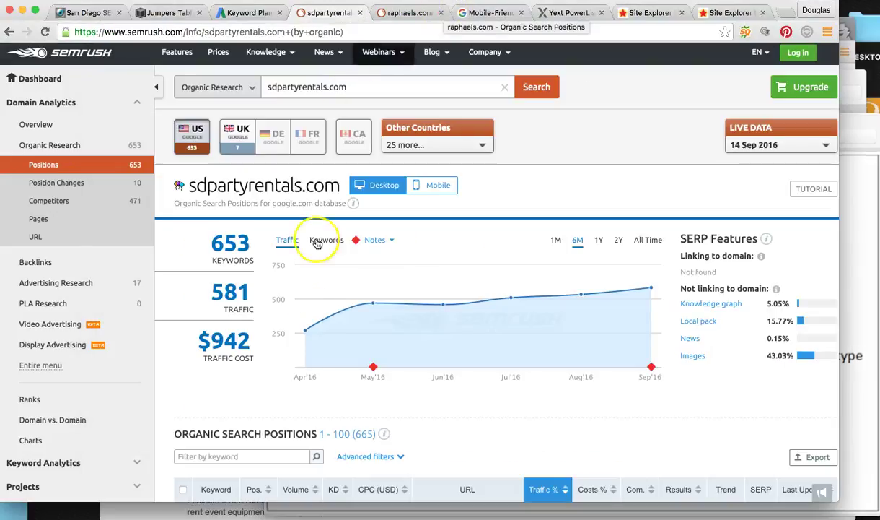
# Step: Check sdpartyrentals.com's Sep 2016 traffic of 581, then bring back the Google results
pyautogui.click(851, 31)
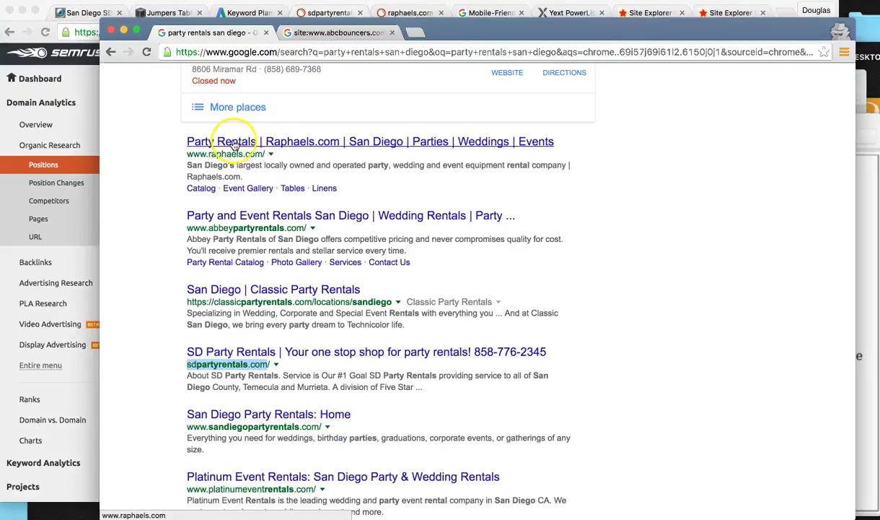
pyautogui.click(94, 61)
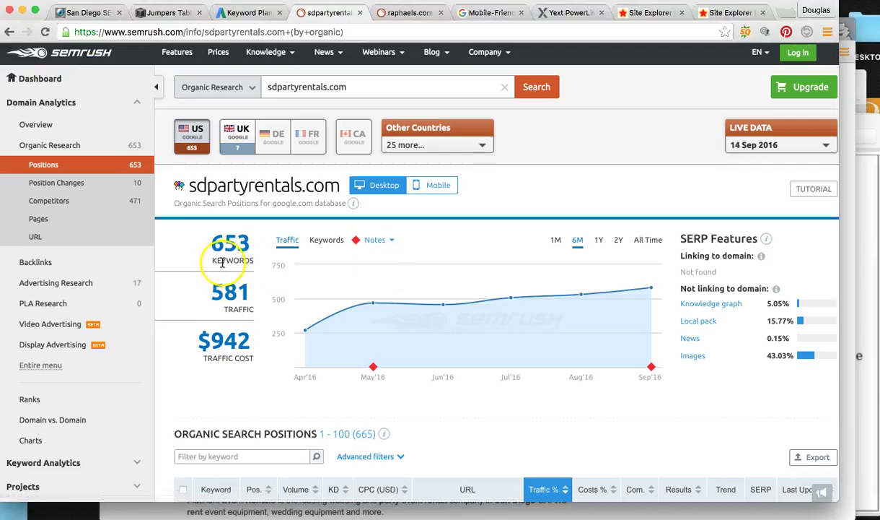
pyautogui.moveTo(625, 293)
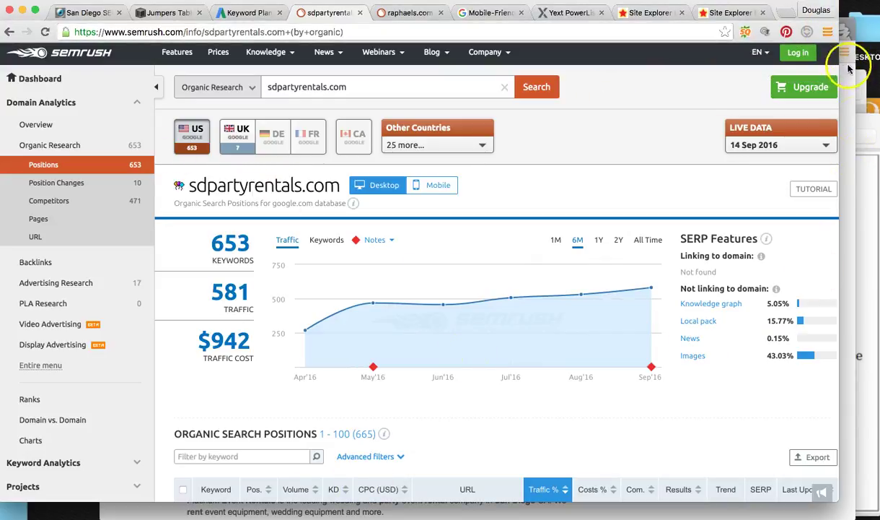
pyautogui.click(844, 29)
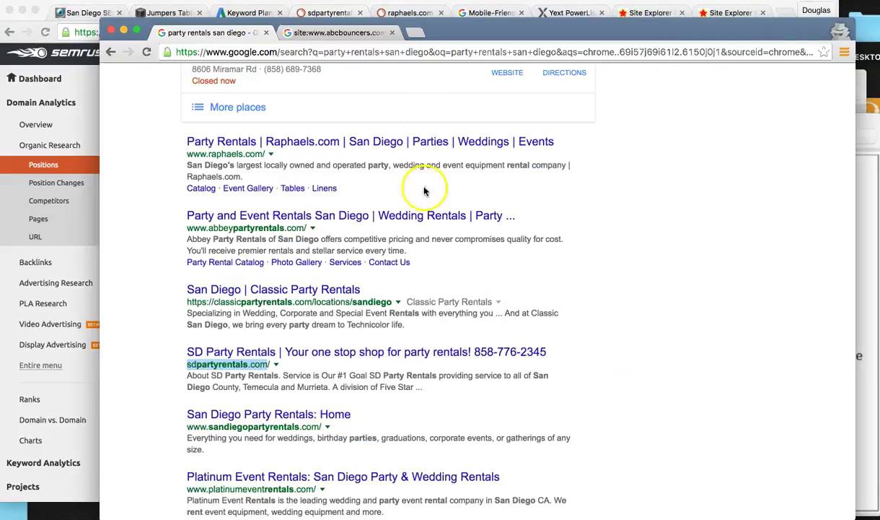
# Step: Open Amped Local's Contact Us page and scroll through its enquiry form
pyautogui.click(80, 12)
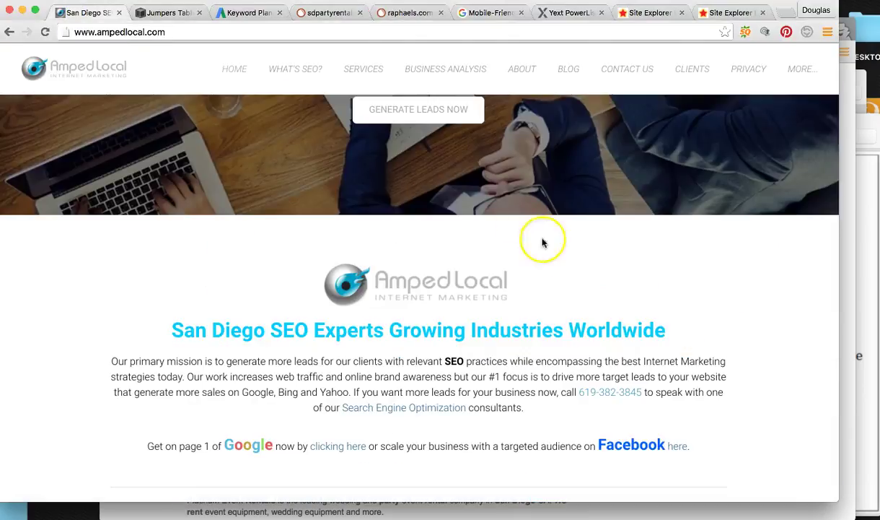
pyautogui.scroll(4, 577, 130)
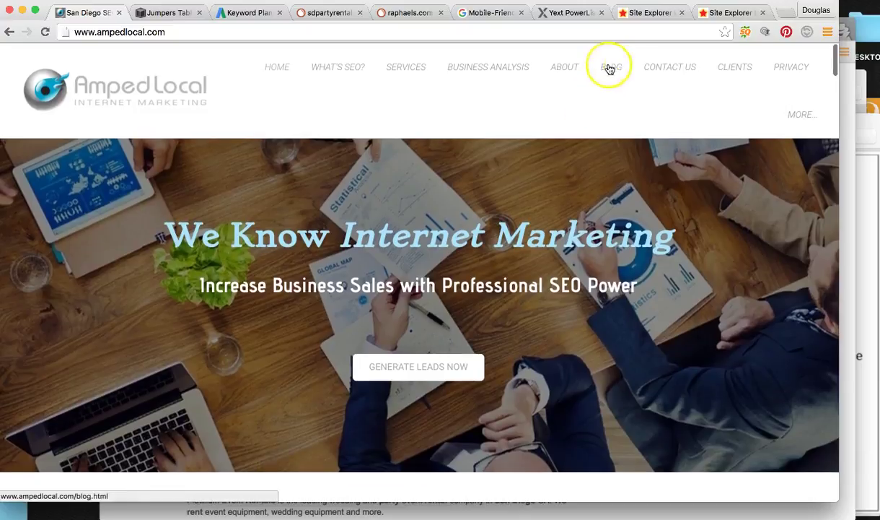
pyautogui.click(684, 68)
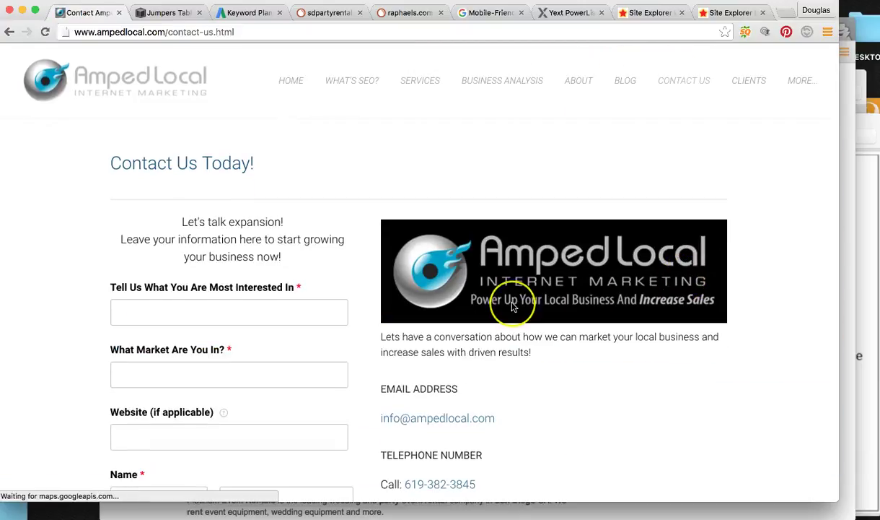
pyautogui.scroll(-5, 513, 303)
pyautogui.scroll(-2, 513, 308)
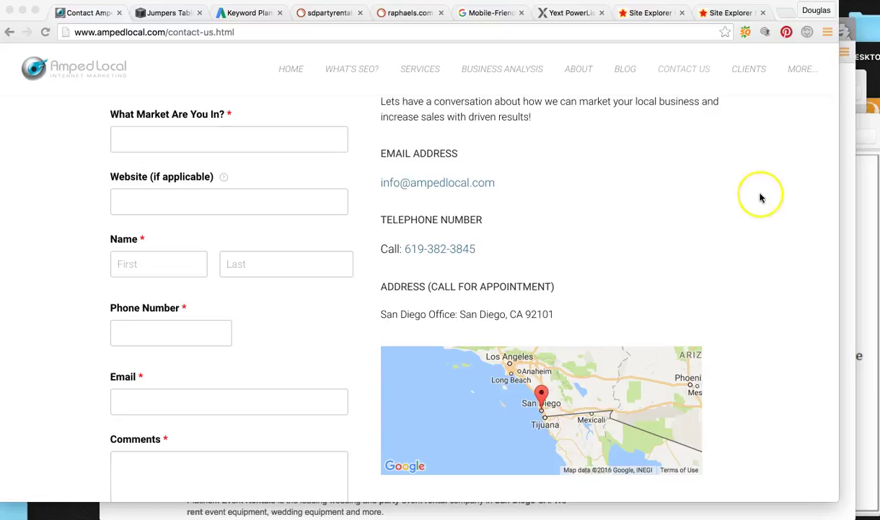
pyautogui.scroll(2, 658, 200)
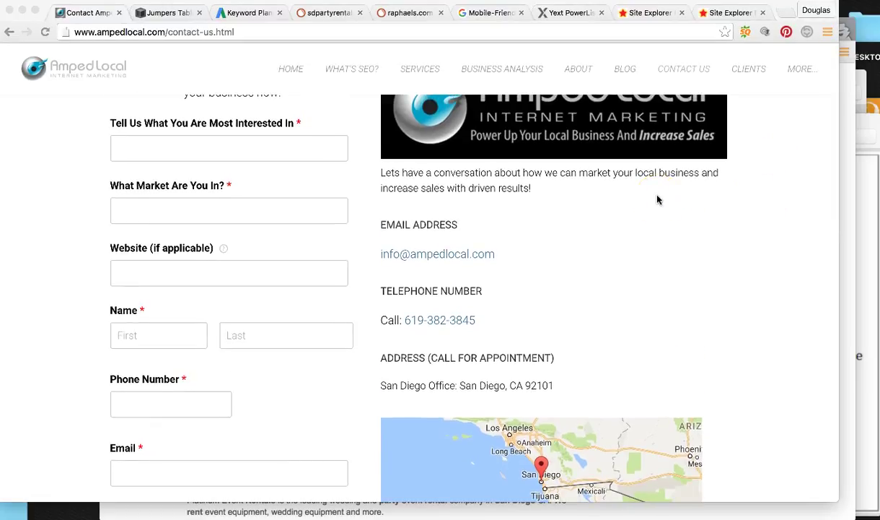
pyautogui.scroll(-2, 658, 200)
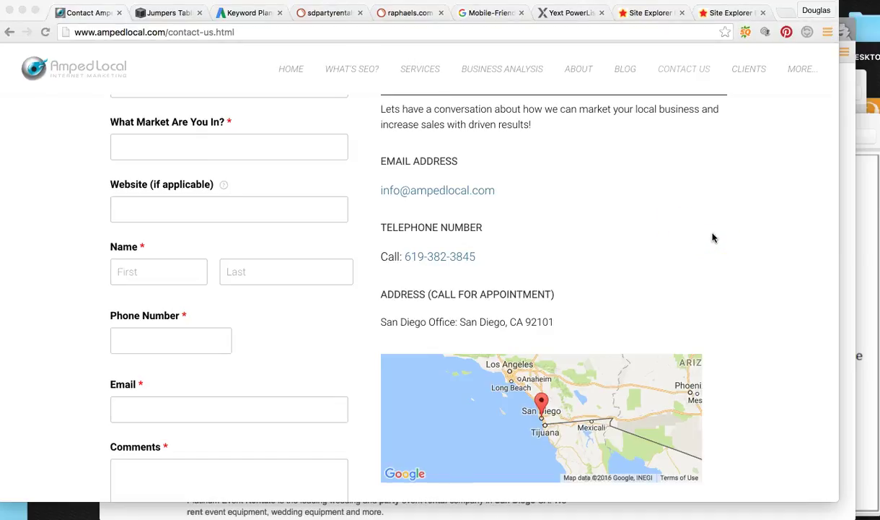
# Step: Look over the contact page's phone number, San Diego office address and map
pyautogui.click(844, 33)
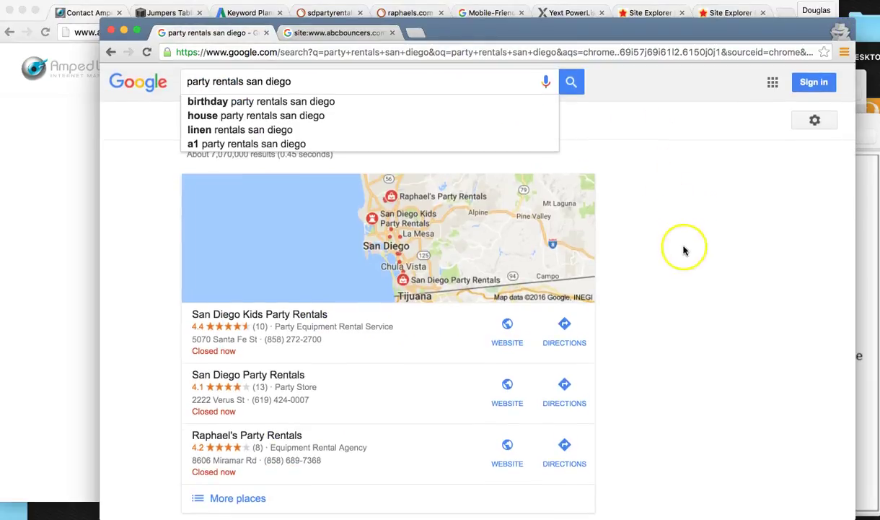
pyautogui.click(32, 313)
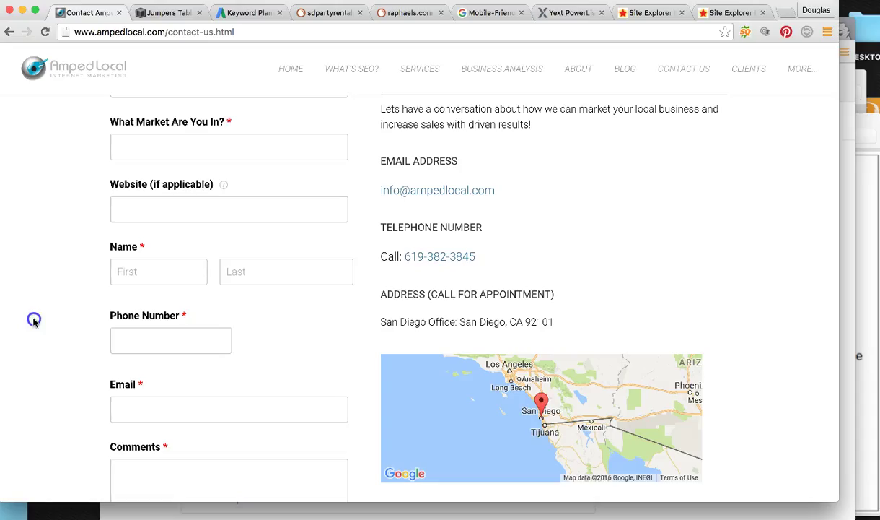
pyautogui.click(305, 319)
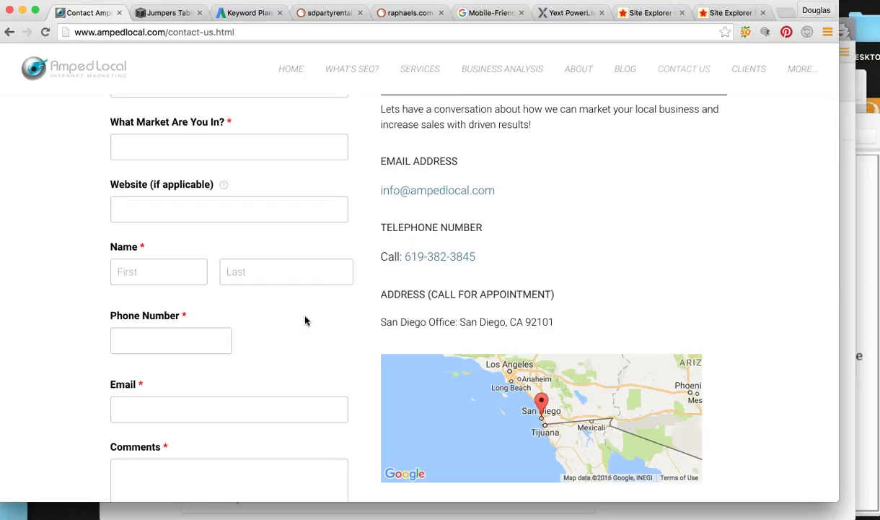
pyautogui.moveTo(714, 228); pyautogui.dragTo(773, 228)
pyautogui.scroll(5, 773, 231)
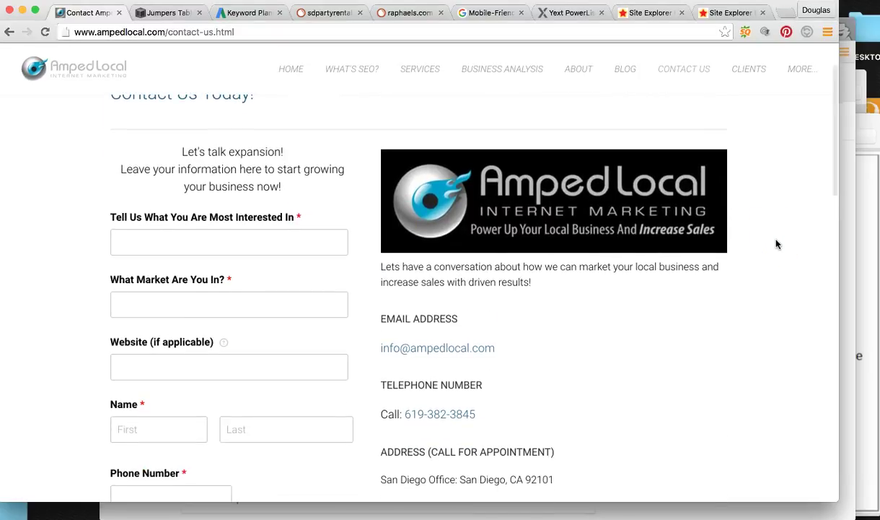
pyautogui.click(777, 254)
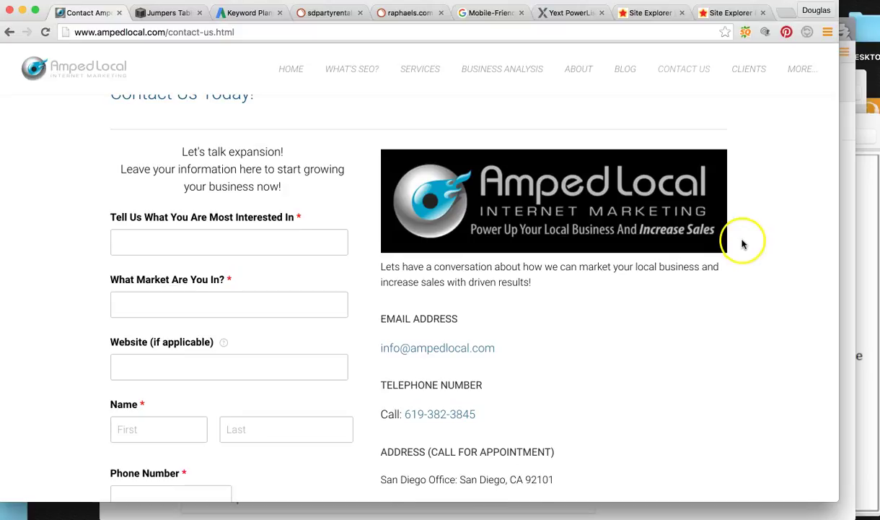
pyautogui.scroll(2, 743, 246)
pyautogui.scroll(-2, 743, 246)
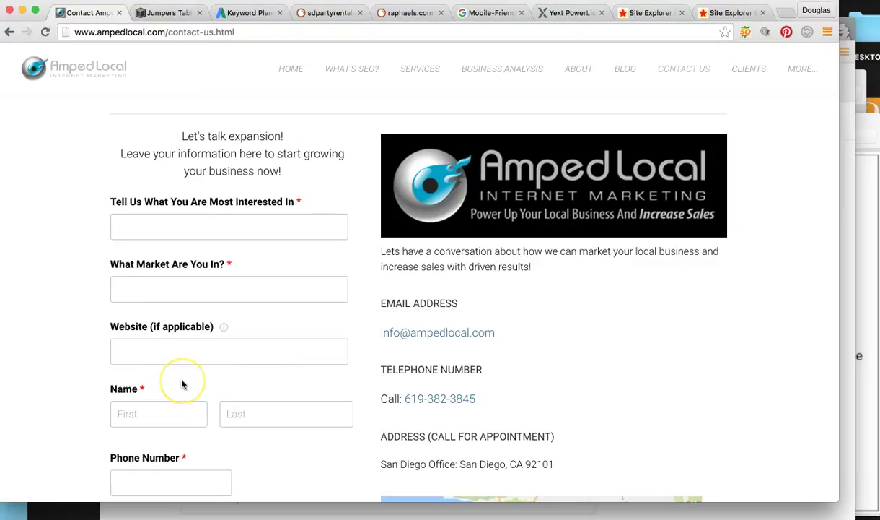
pyautogui.scroll(-4, 182, 384)
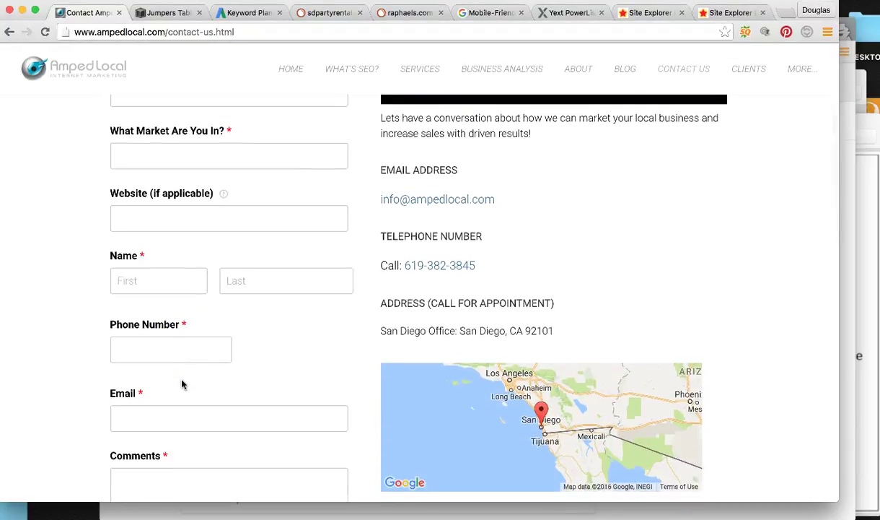